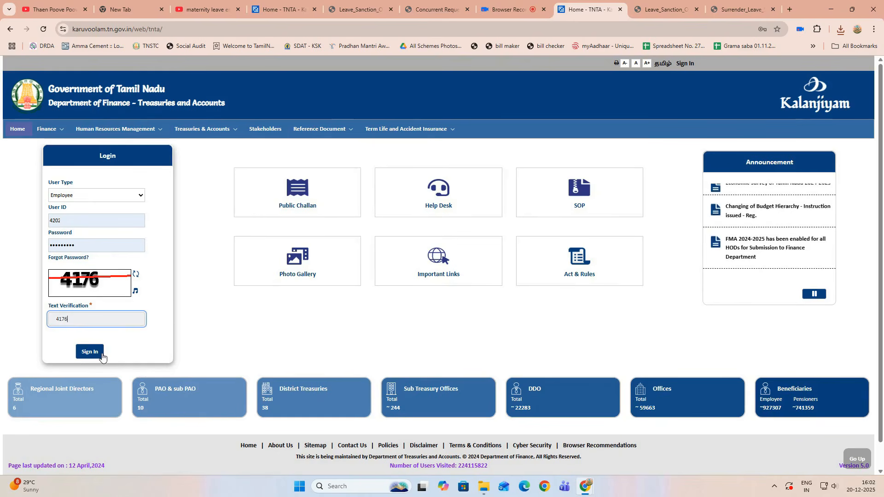
Step: Sign in to the Kalanjiyam treasury portal with the employee's credentials and captcha
{"action": "left_click", "coordinate": [97, 353]}
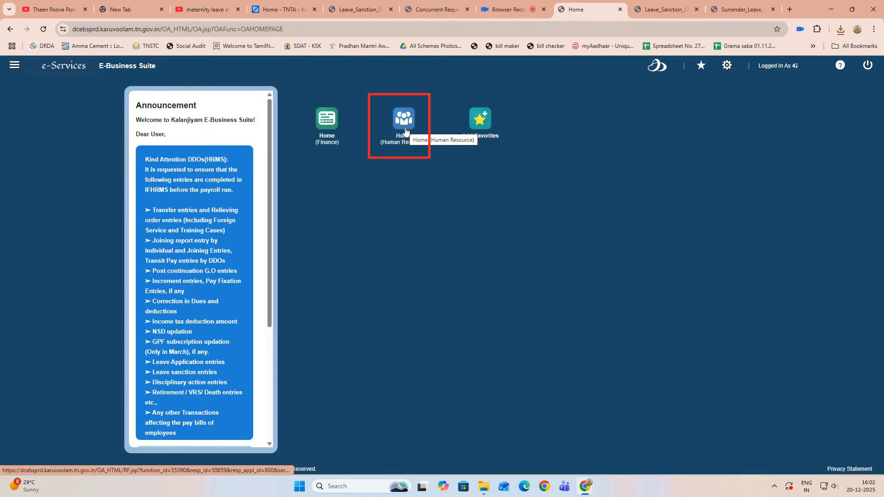
Step: From Human Resource Leave Process, create the GTN Leaves History Upload sheet WebADI (15).xls, effective 2025-12-31
{"action": "left_click", "coordinate": [405, 131]}
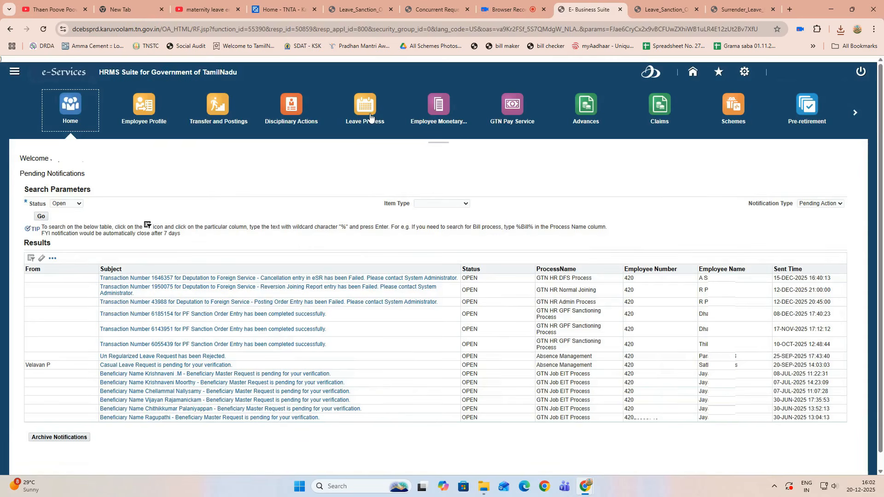
{"action": "left_click", "coordinate": [371, 117]}
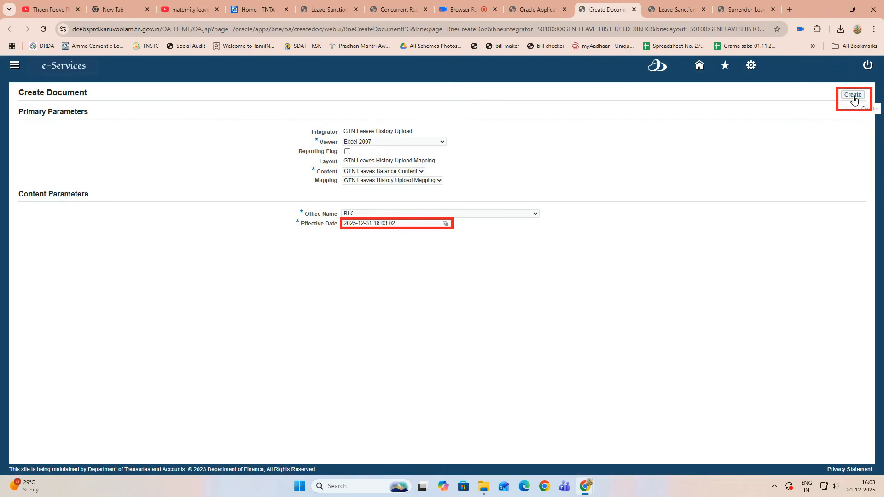
{"action": "left_click", "coordinate": [853, 96]}
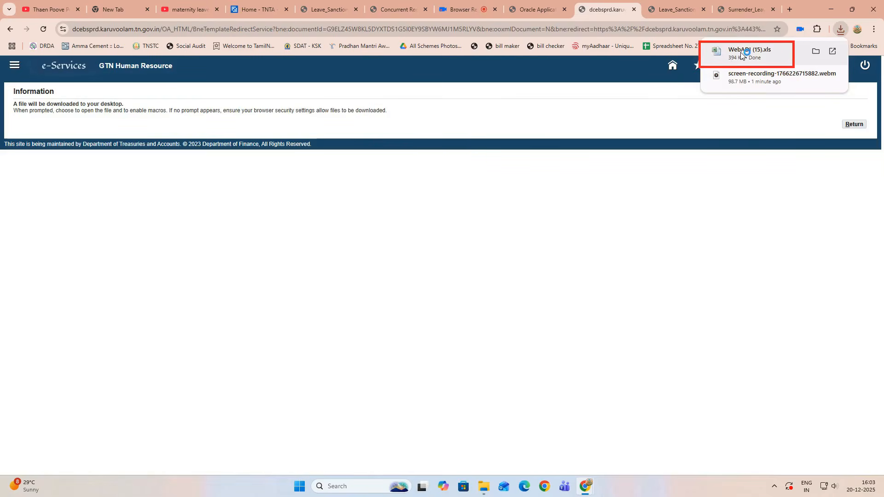
Step: Open WebADI (15).xls and upload its one flagged leave-history row to IFHRMS
{"action": "left_click", "coordinate": [741, 52]}
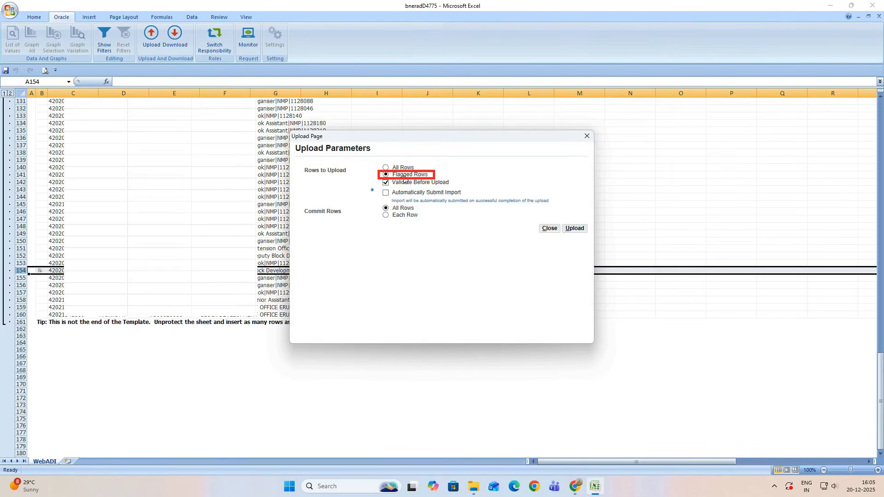
{"action": "left_click", "coordinate": [573, 233]}
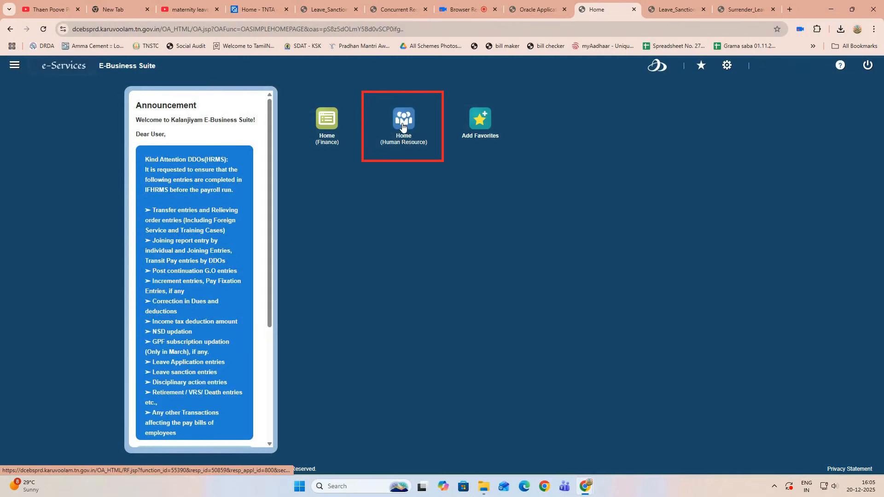
Step: Search the employee by ID under Surrender leave and open their surrender leave salary record
{"action": "left_click", "coordinate": [402, 127]}
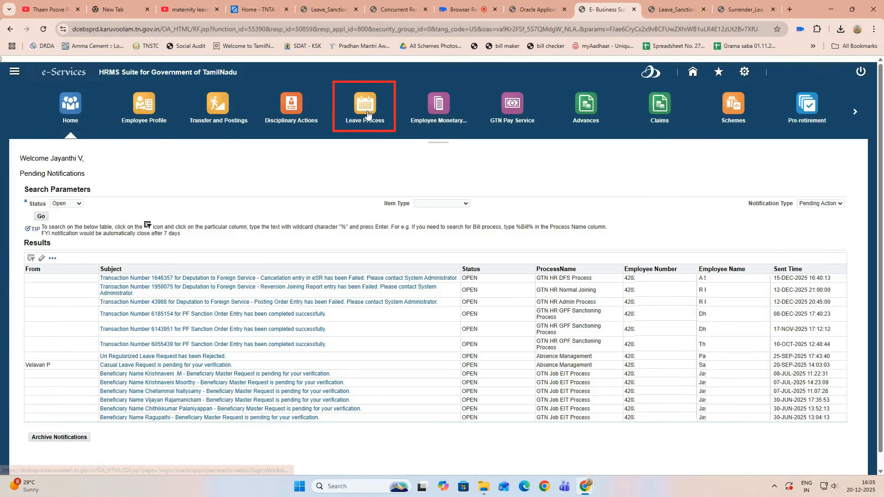
{"action": "left_click", "coordinate": [367, 114]}
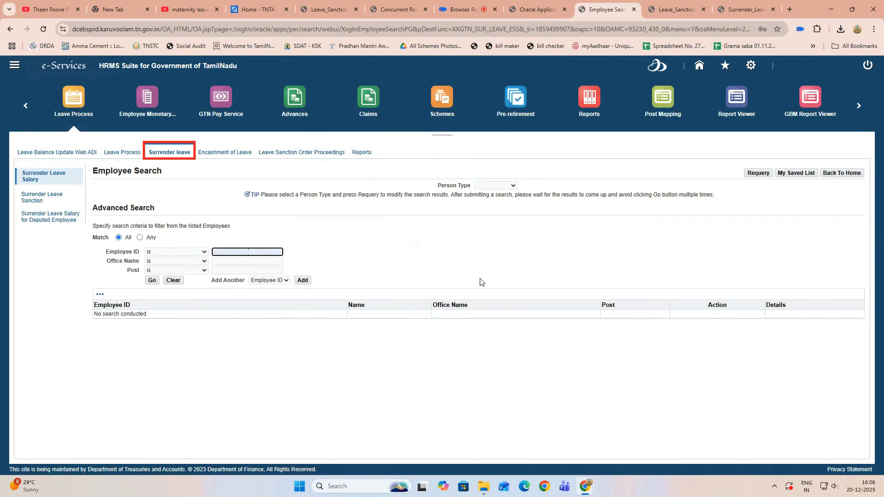
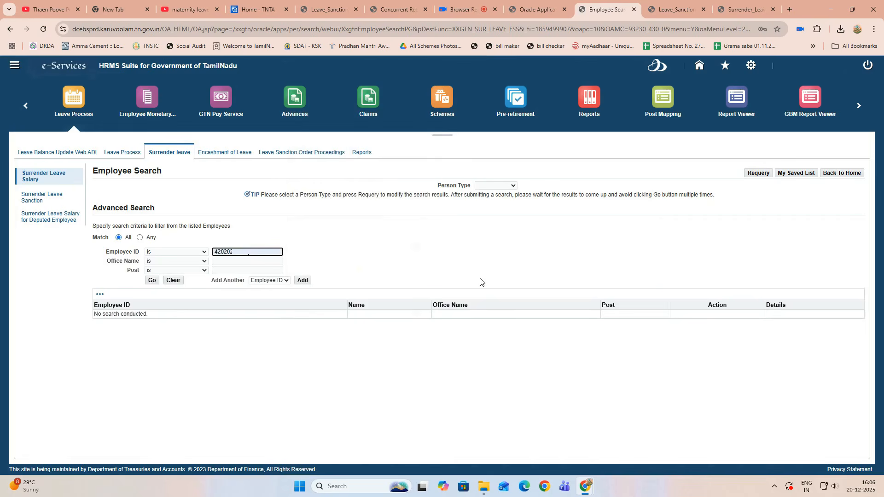
{"action": "left_click", "coordinate": [151, 282]}
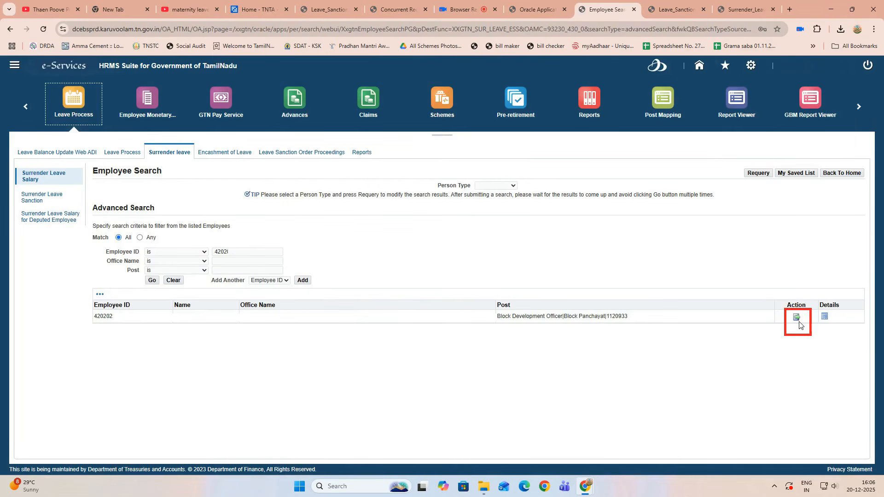
{"action": "left_click", "coordinate": [797, 318]}
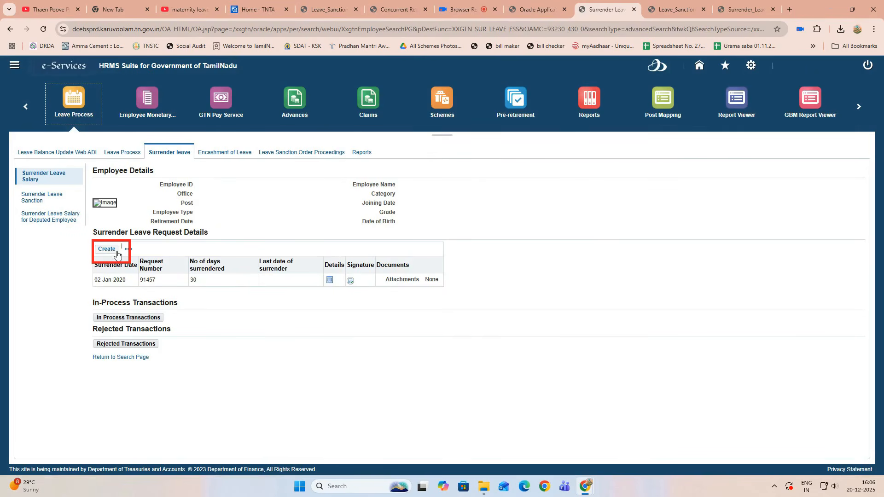
Step: Create a surrender request dated 01-Dec-2025 for a Regular Employee surrendering 15 days
{"action": "left_click", "coordinate": [117, 254]}
{"action": "left_click", "coordinate": [229, 289]}
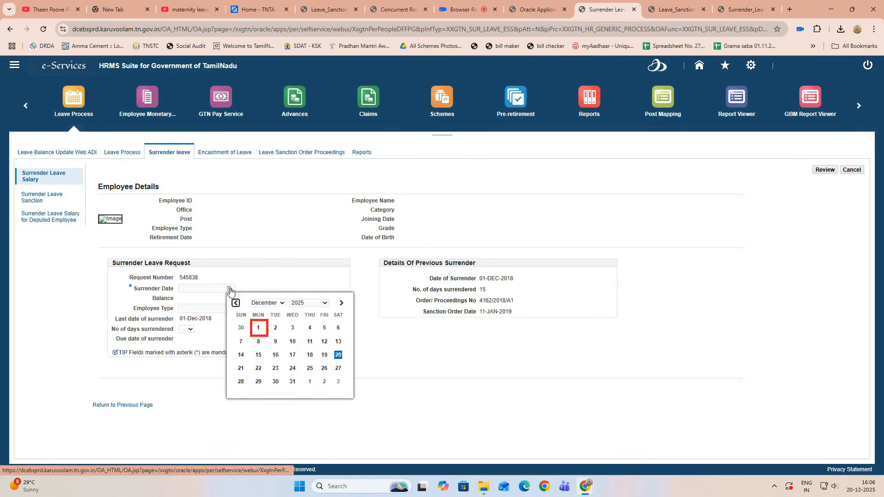
{"action": "left_click", "coordinate": [258, 328]}
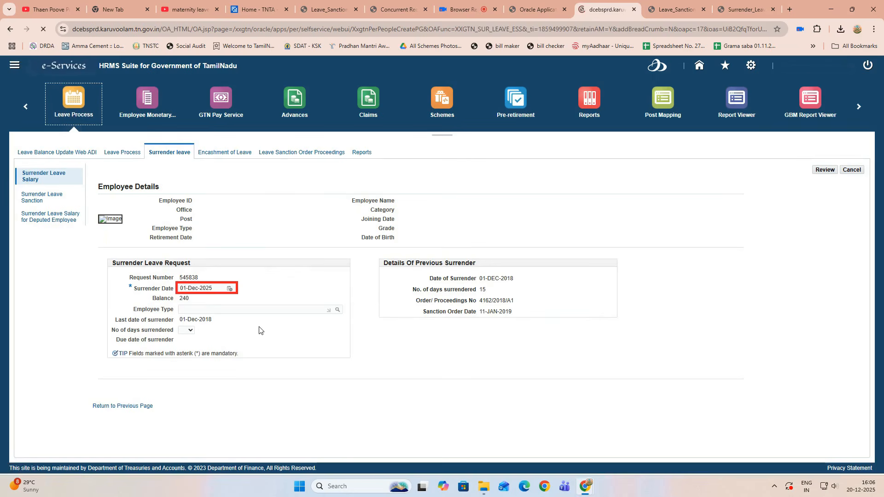
{"action": "left_click", "coordinate": [338, 309]}
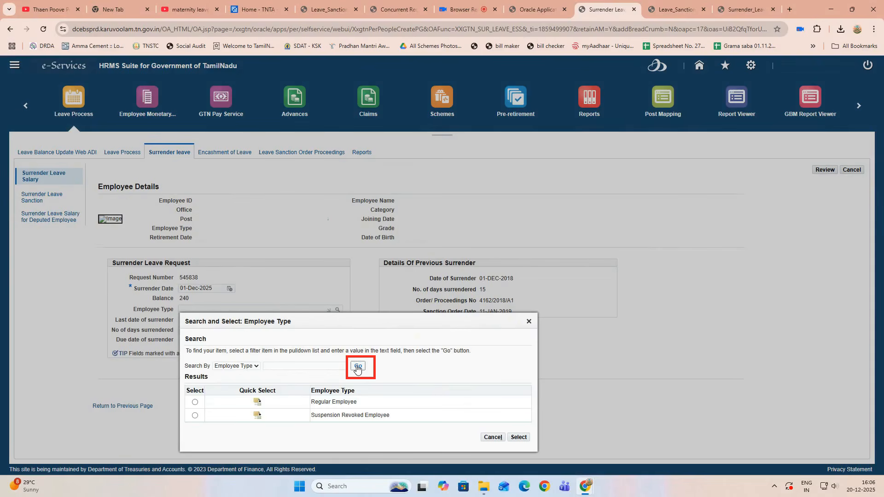
{"action": "left_click", "coordinate": [258, 405]}
{"action": "left_click", "coordinate": [190, 331]}
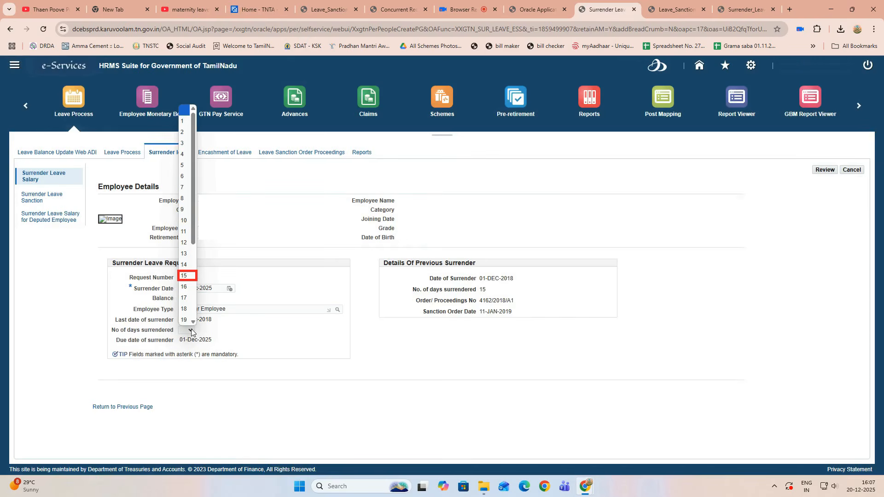
{"action": "left_click", "coordinate": [184, 275]}
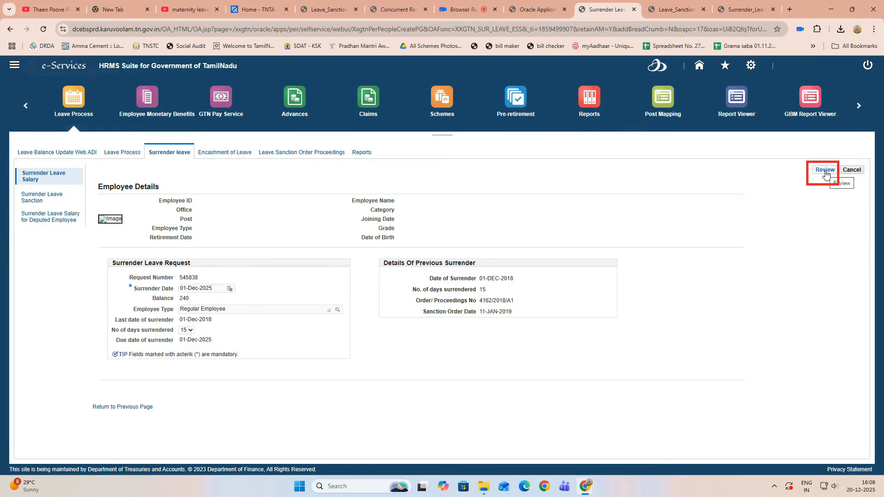
Step: Review the request, choose approver group Common Approval Group - SR - 16876, and submit
{"action": "left_click", "coordinate": [824, 170]}
{"action": "left_click", "coordinate": [257, 340]}
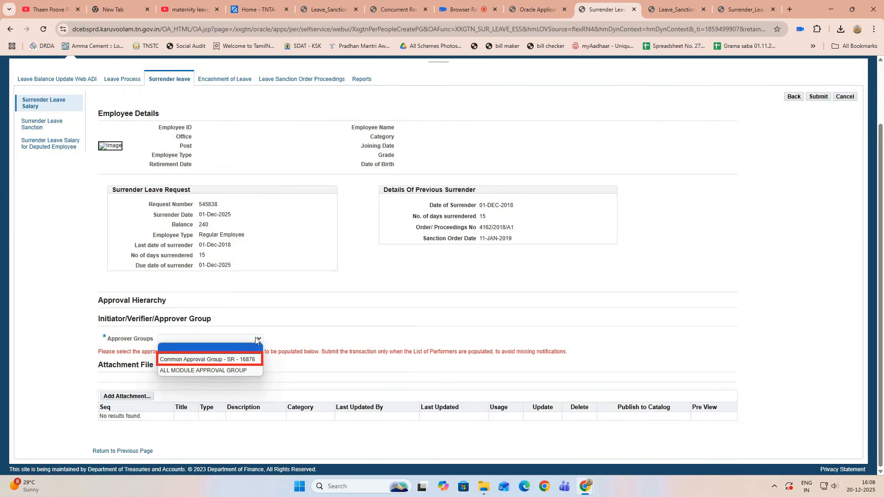
{"action": "left_click", "coordinate": [207, 359]}
{"action": "scroll", "coordinate": [415, 323], "scroll_direction": "down", "scroll_amount": 2}
{"action": "left_click", "coordinate": [818, 450]}
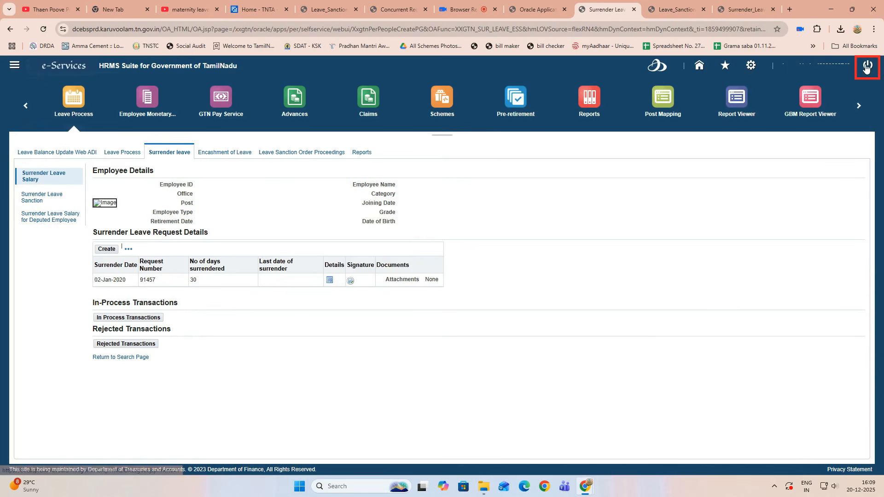
Step: Log out, sign in as the approver, and open the pending Surrender Leave Request notification
{"action": "left_click", "coordinate": [867, 68]}
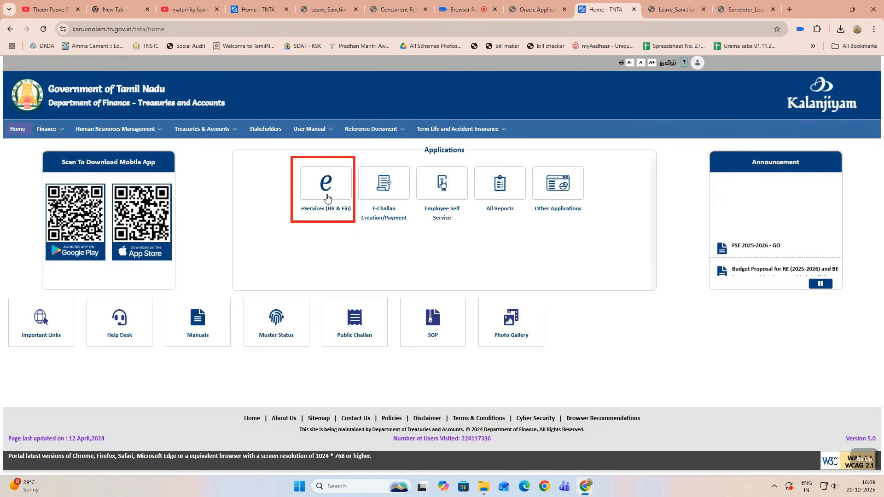
{"action": "left_click", "coordinate": [327, 198]}
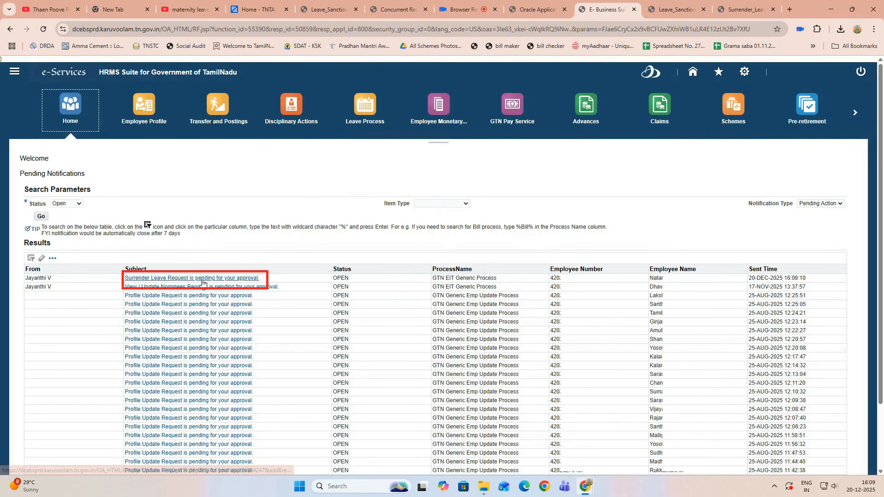
{"action": "left_click", "coordinate": [203, 280]}
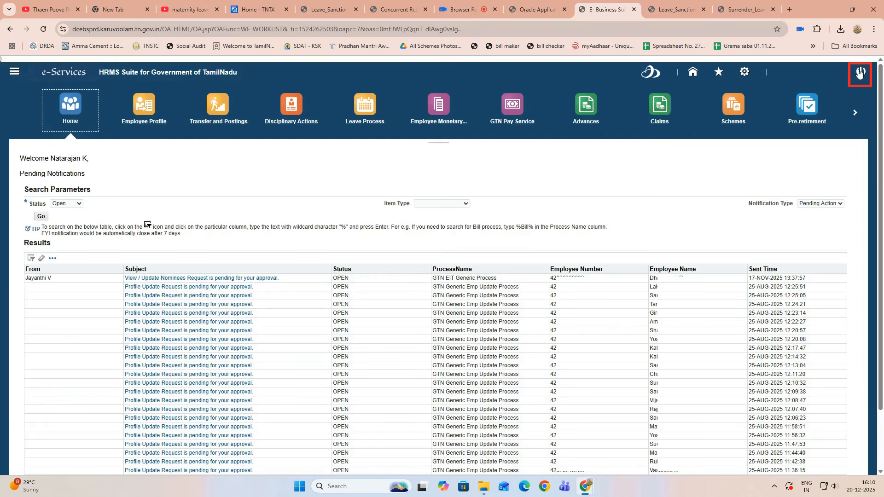
Step: Sign back in, open Human Resource and switch to the Surrender Leave Sanction employee search
{"action": "left_click", "coordinate": [859, 72]}
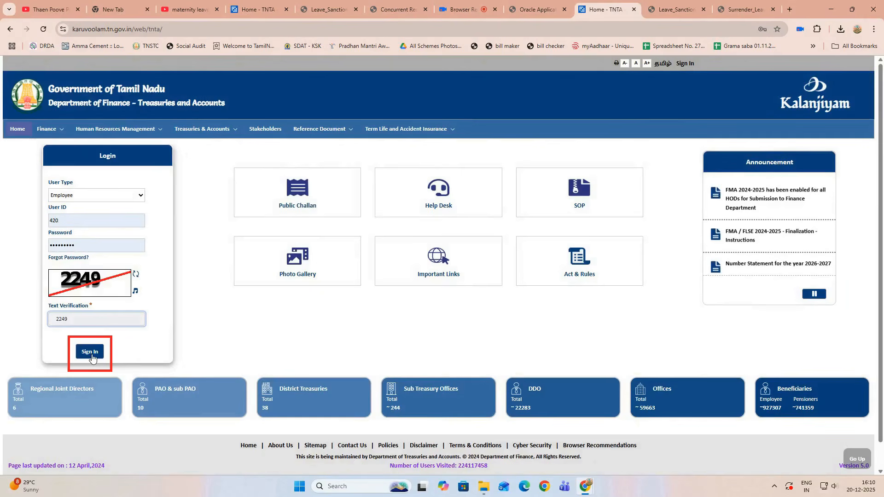
{"action": "left_click", "coordinate": [90, 352]}
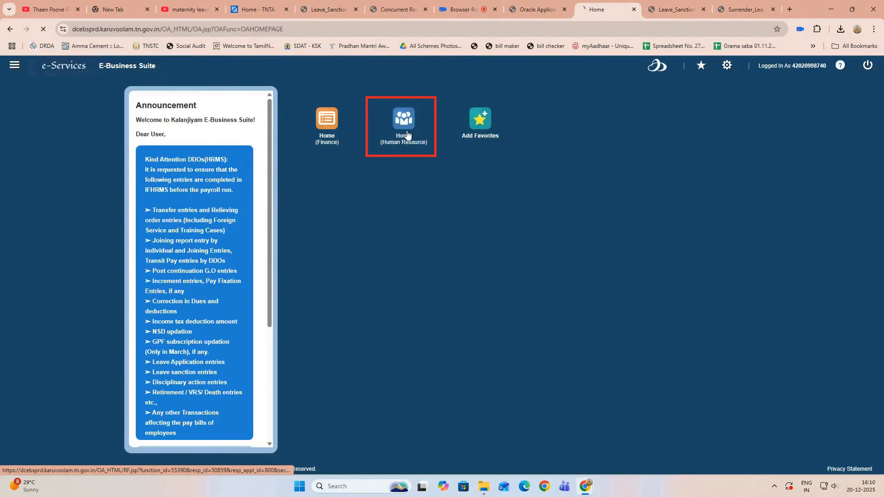
{"action": "left_click", "coordinate": [405, 120]}
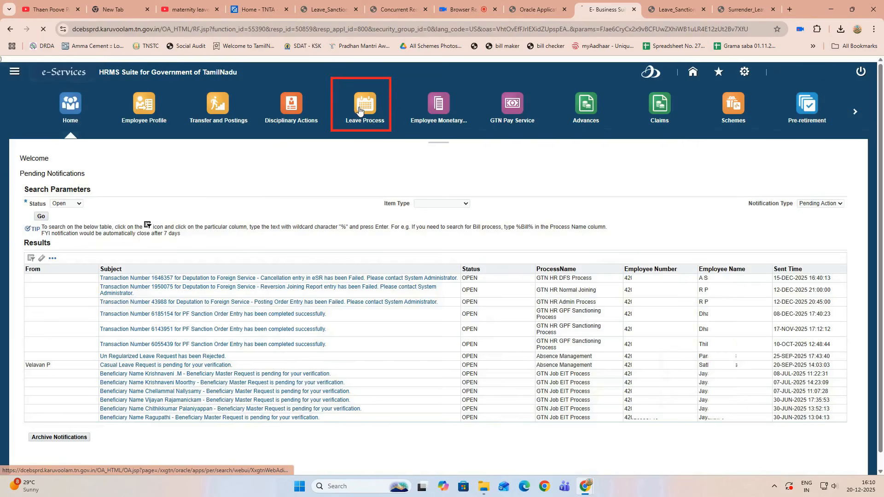
{"action": "left_click", "coordinate": [174, 153]}
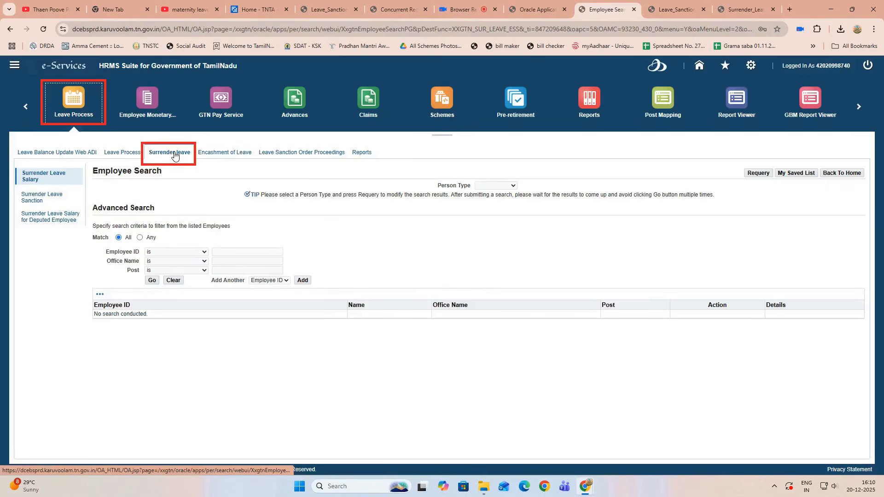
{"action": "left_click", "coordinate": [40, 201]}
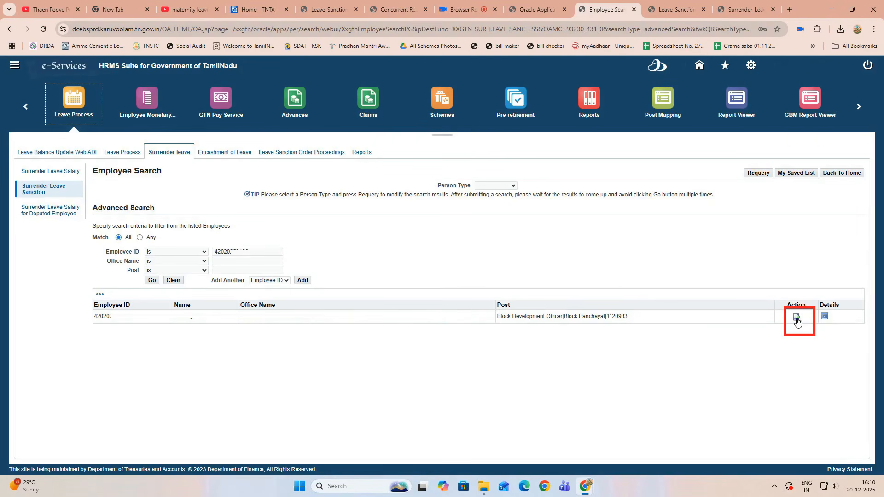
{"action": "left_click", "coordinate": [797, 318]}
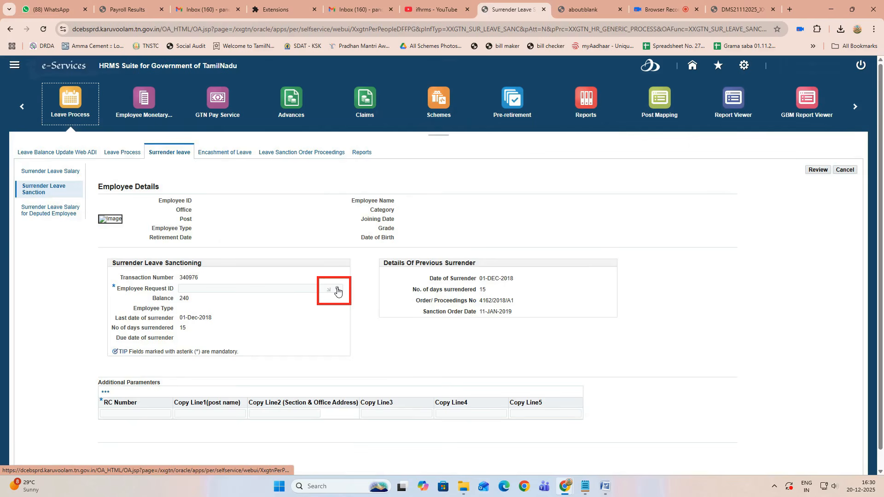
{"action": "left_click", "coordinate": [338, 290]}
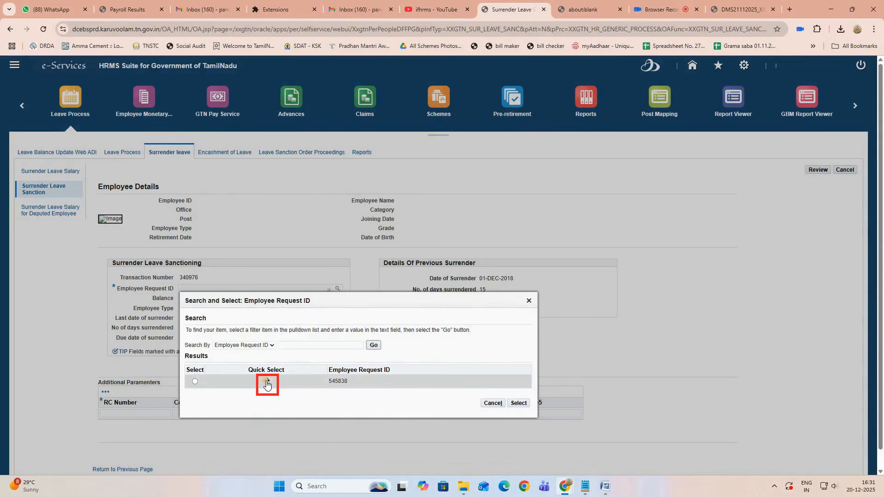
{"action": "left_click", "coordinate": [266, 383]}
{"action": "scroll", "coordinate": [124, 397], "scroll_direction": "down", "scroll_amount": 1}
{"action": "left_click", "coordinate": [123, 396]}
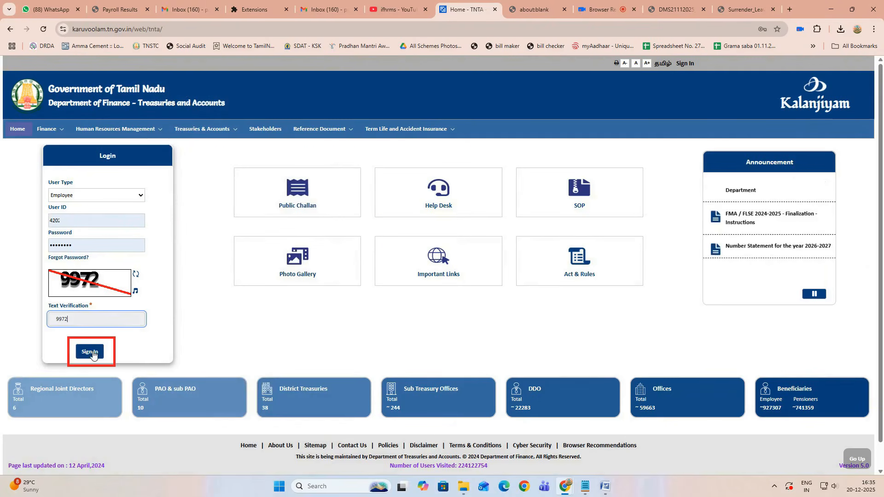
Step: Sign in, open Human Resource, and approve the pending Surrender Leave Sanctioning notification
{"action": "left_click", "coordinate": [91, 352]}
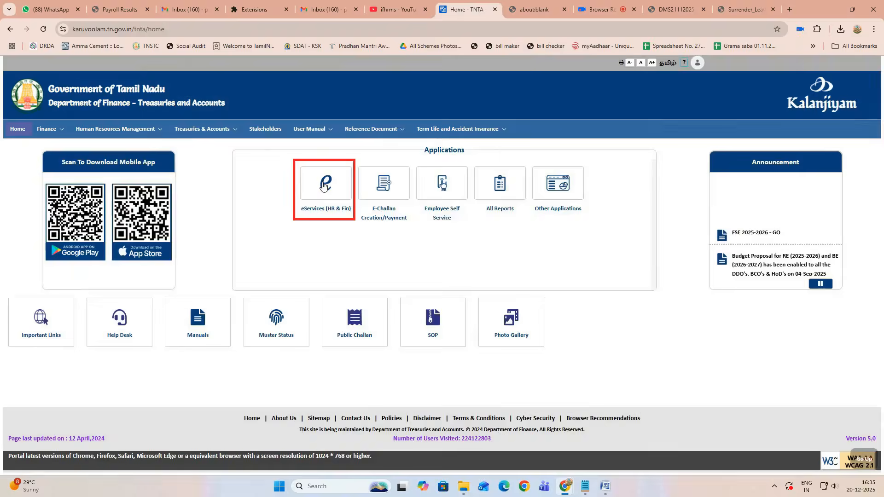
{"action": "left_click", "coordinate": [324, 186]}
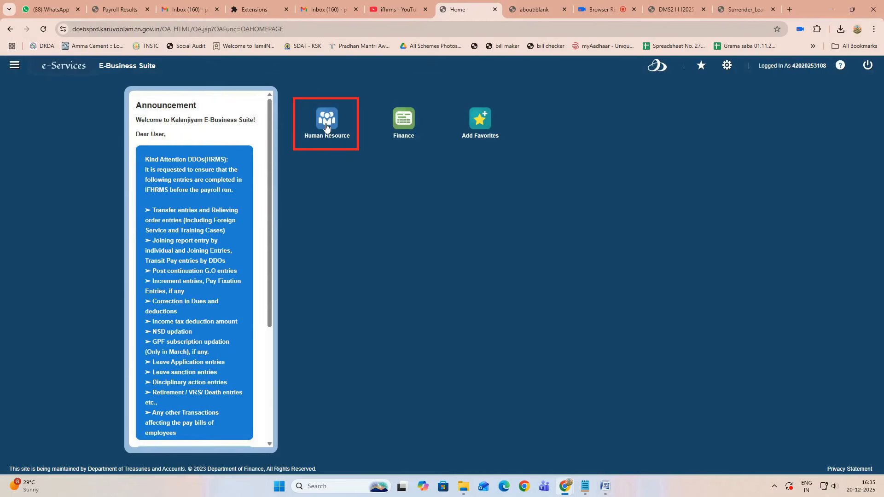
{"action": "left_click", "coordinate": [327, 128]}
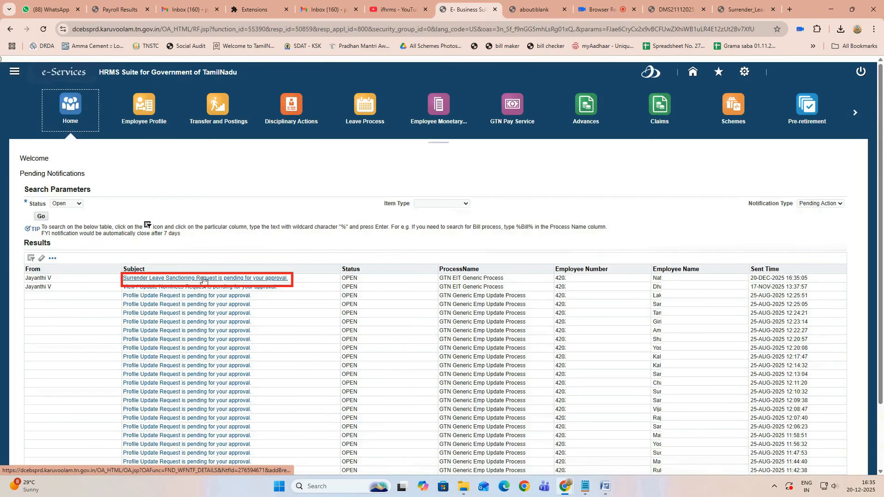
{"action": "left_click", "coordinate": [204, 279]}
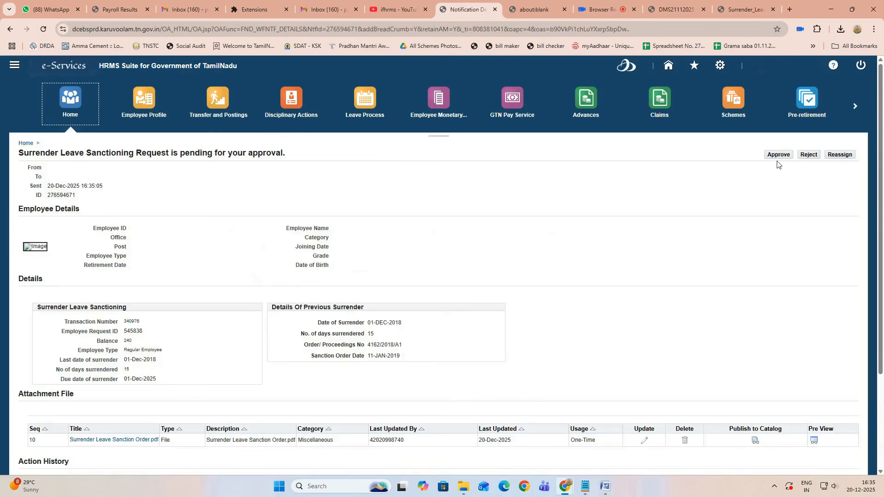
{"action": "left_click", "coordinate": [778, 156]}
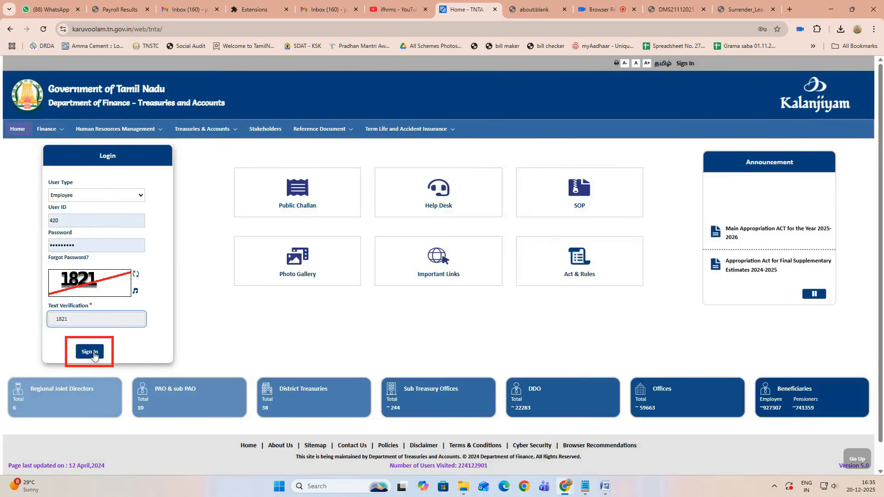
Step: Sign back in and open the EL_Orders list under Leave Process > Leave Sanction Order Proceedings
{"action": "left_click", "coordinate": [94, 356]}
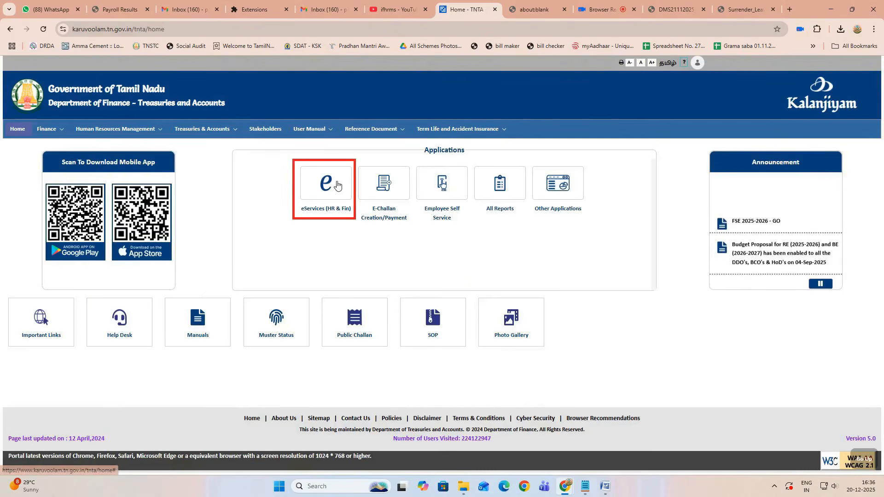
{"action": "left_click", "coordinate": [336, 184]}
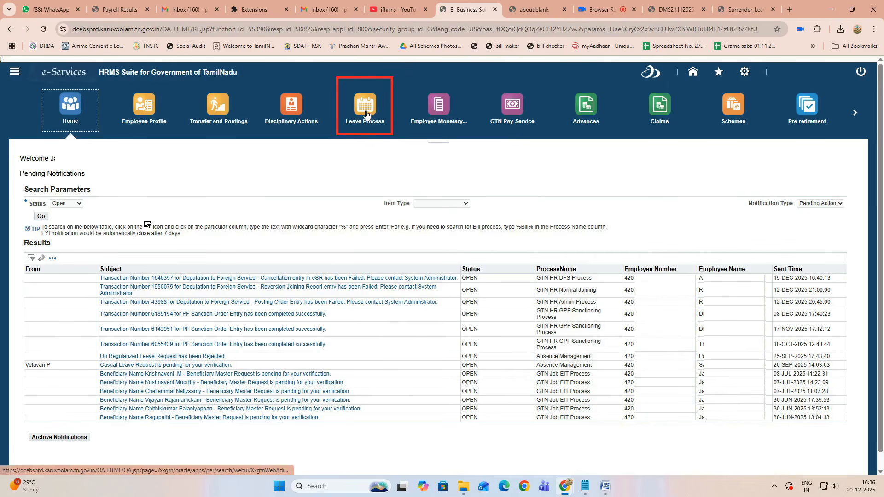
{"action": "left_click", "coordinate": [367, 115]}
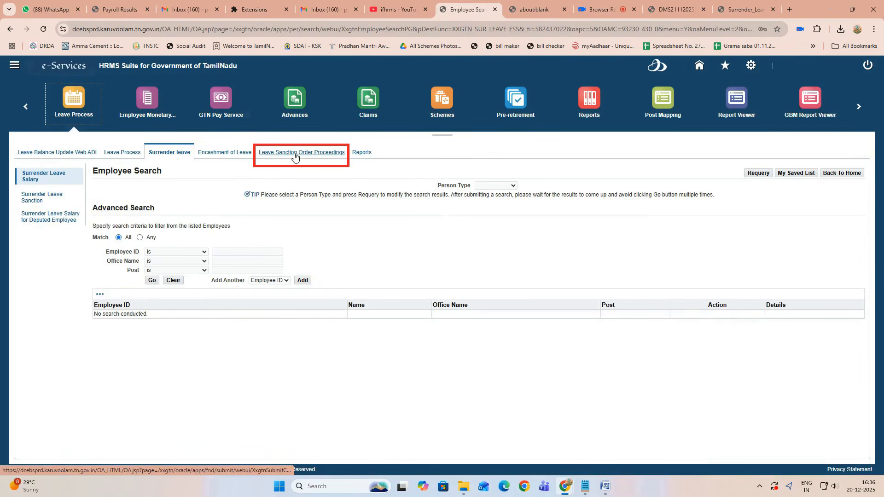
{"action": "left_click", "coordinate": [294, 157]}
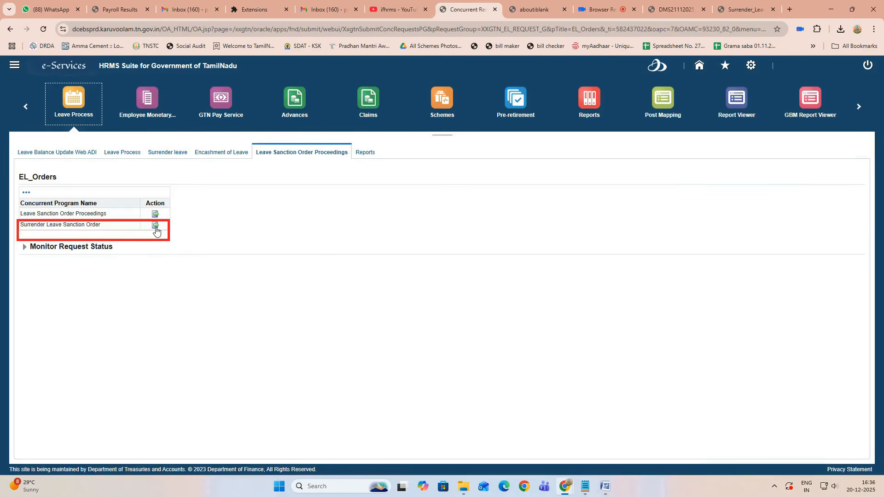
{"action": "left_click", "coordinate": [155, 225]}
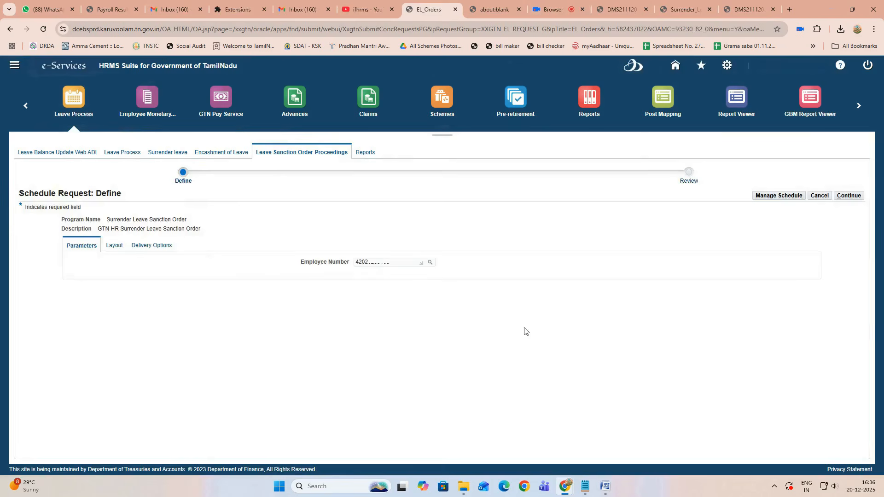
{"action": "left_click", "coordinate": [846, 199]}
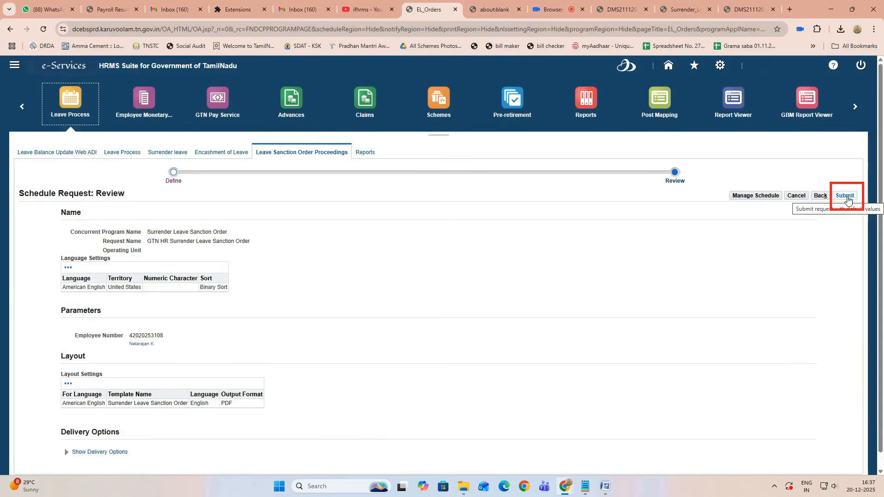
{"action": "left_click", "coordinate": [846, 198]}
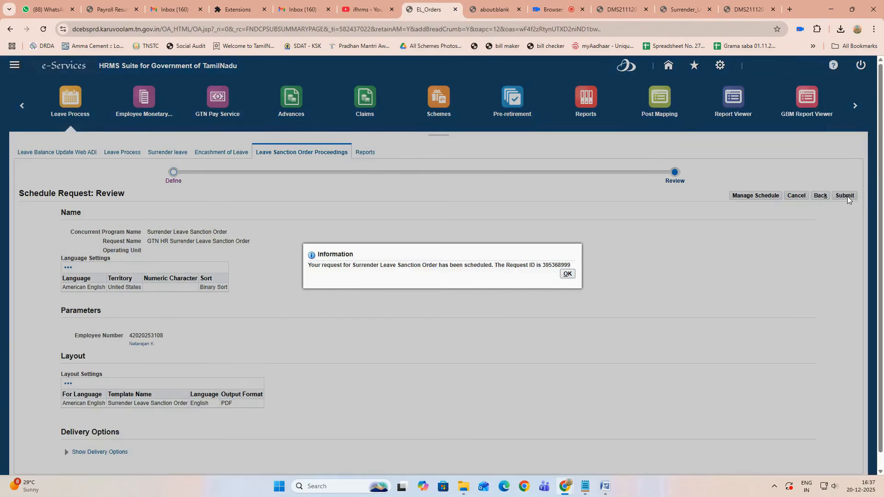
{"action": "key", "text": "Return"}
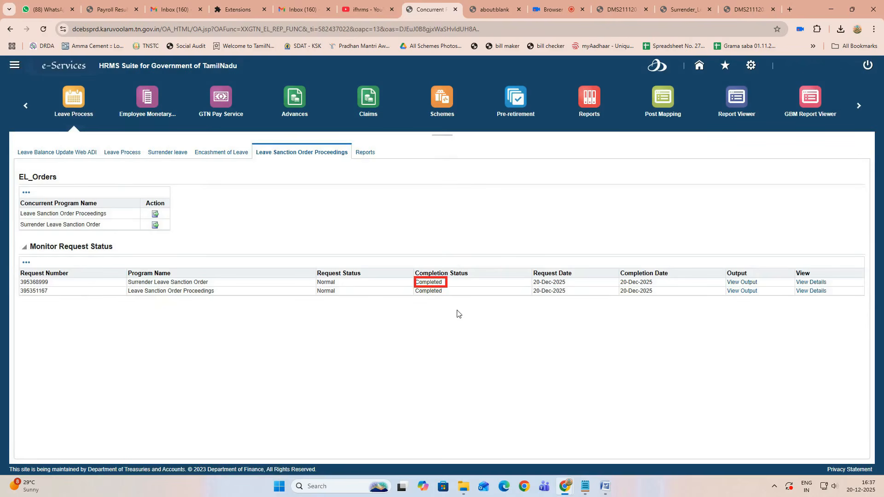
{"action": "left_click", "coordinate": [744, 282]}
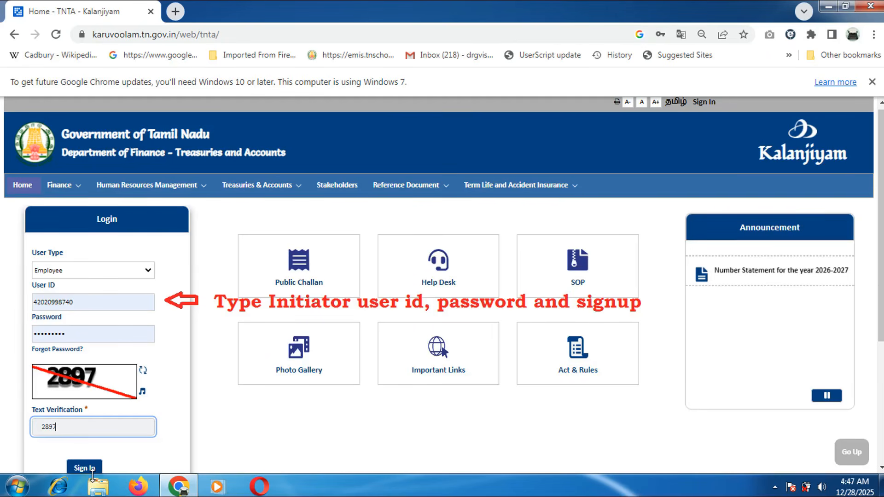
Step: Sign in and open Process Payroll from the Finance home
{"action": "left_click", "coordinate": [92, 469]}
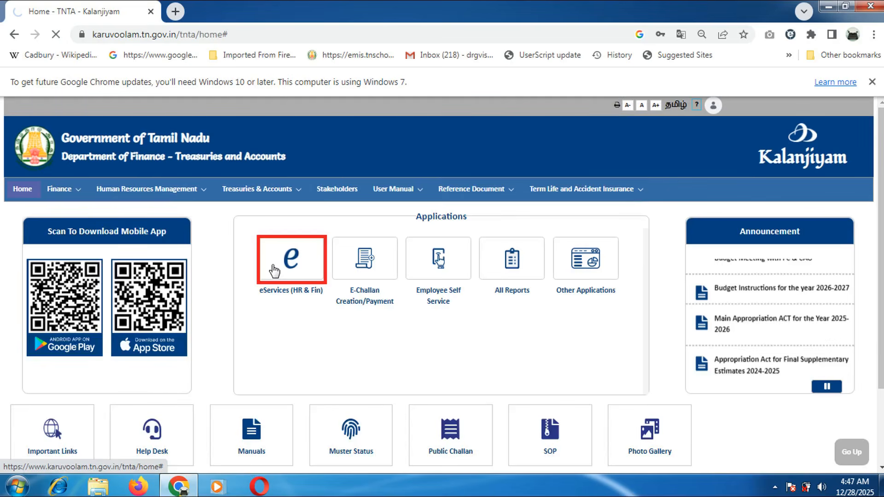
{"action": "left_click", "coordinate": [275, 271]}
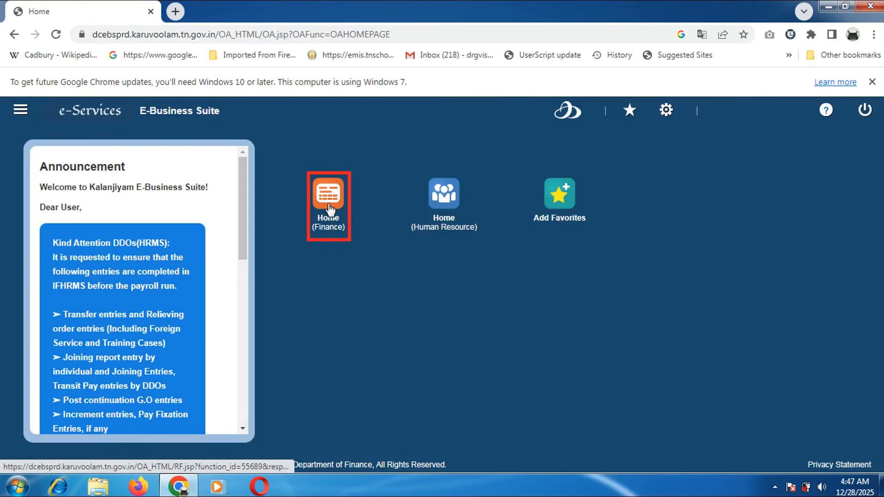
{"action": "left_click", "coordinate": [329, 210]}
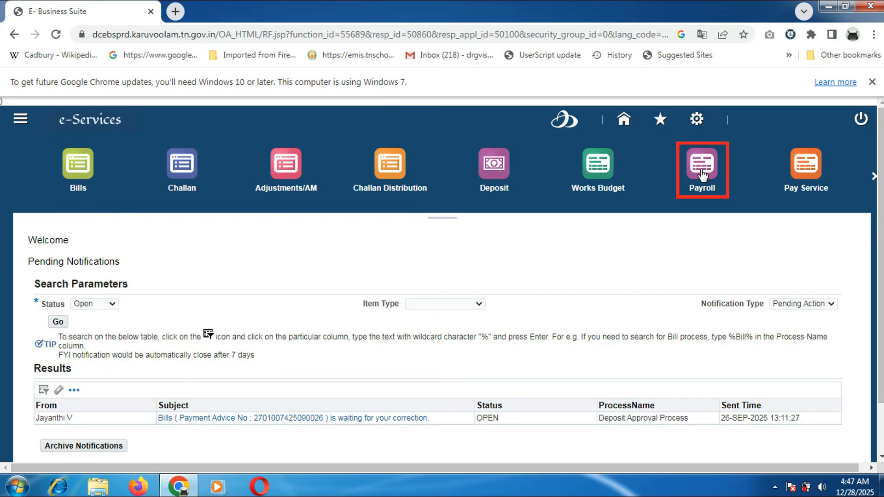
{"action": "left_click", "coordinate": [702, 175]}
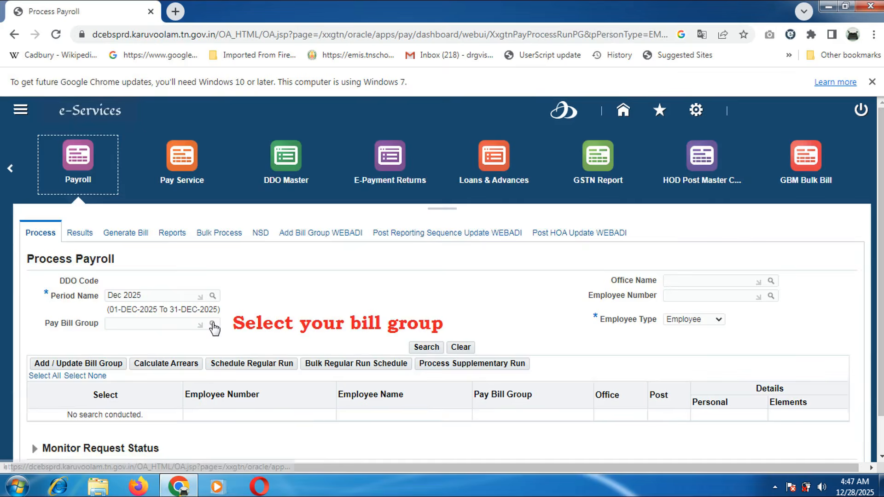
Step: Choose pay bill group 2515 BDO for Dec 2025 and list its employees
{"action": "left_click", "coordinate": [213, 325]}
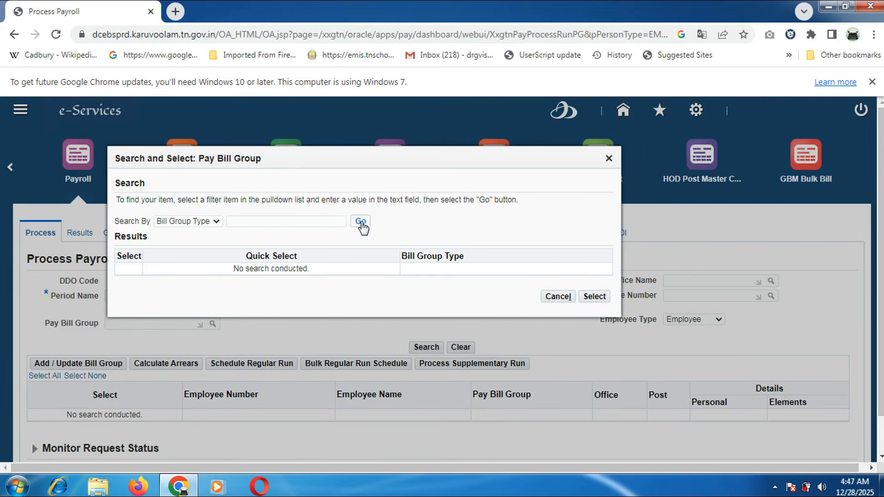
{"action": "left_click", "coordinate": [360, 222]}
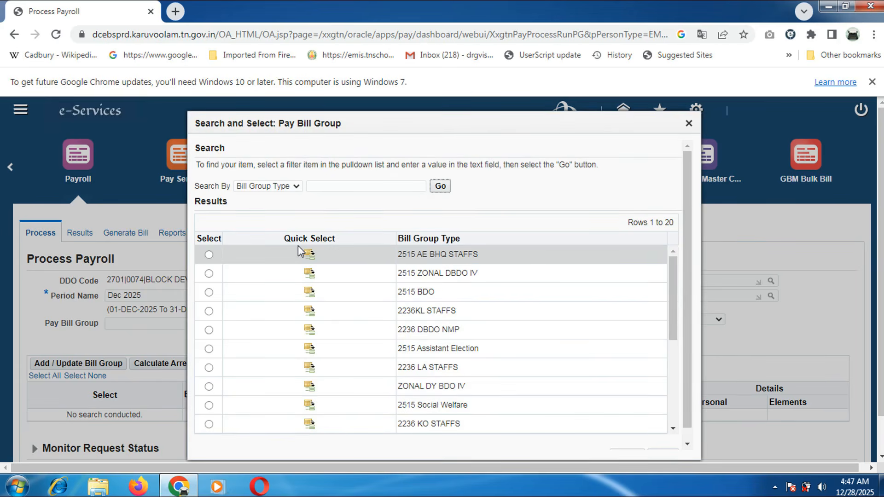
{"action": "left_click", "coordinate": [309, 292]}
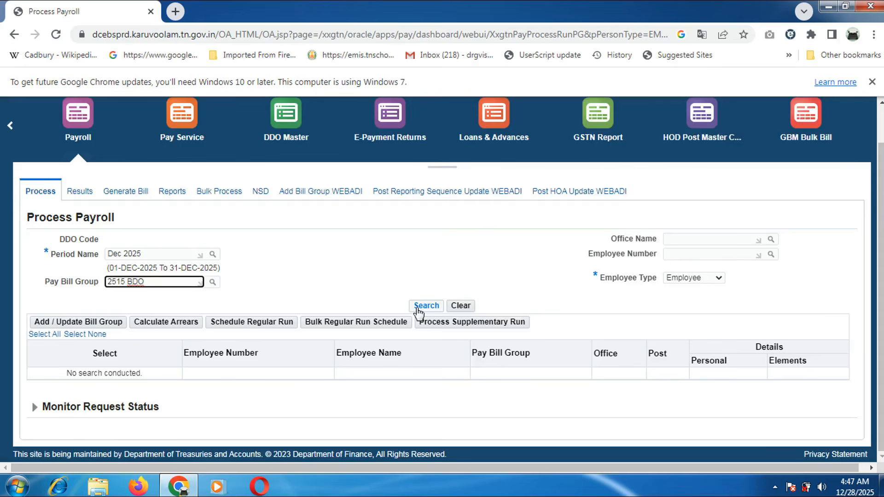
{"action": "left_click", "coordinate": [417, 308]}
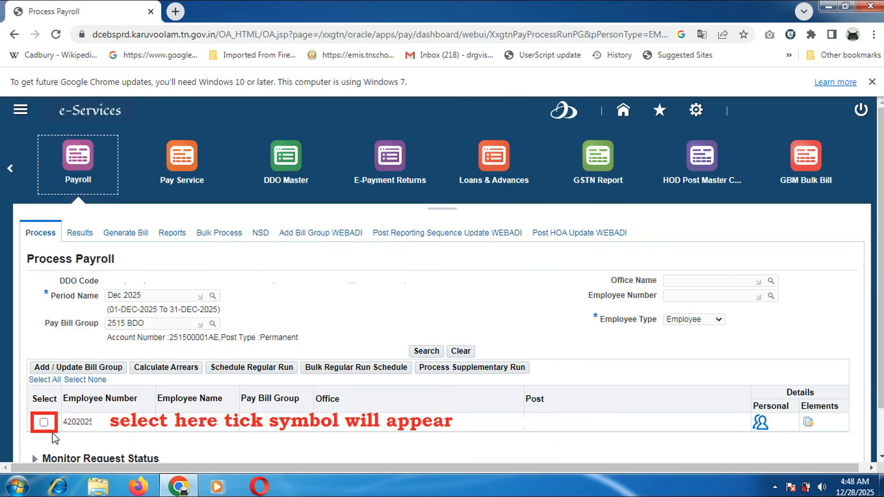
Step: Run a Surrender Leave Salary supplementary payroll for the selected employee and confirm it
{"action": "left_click", "coordinate": [44, 423]}
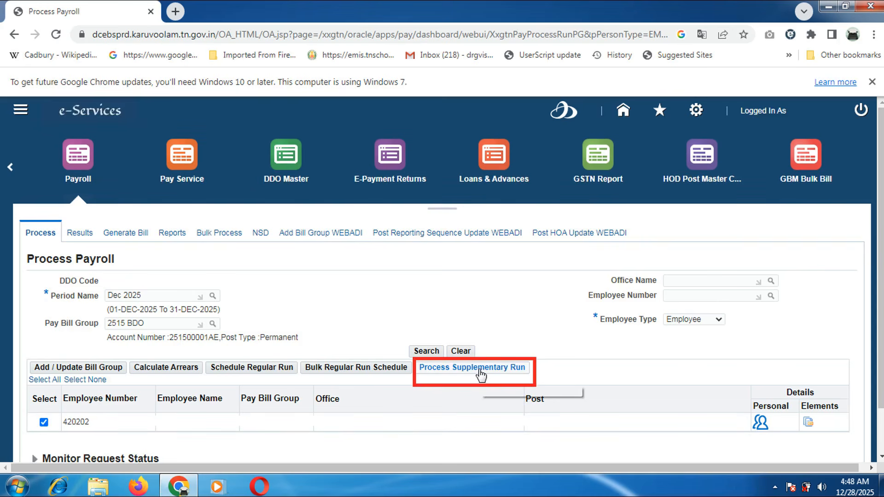
{"action": "left_click", "coordinate": [481, 375]}
{"action": "left_click", "coordinate": [355, 382]}
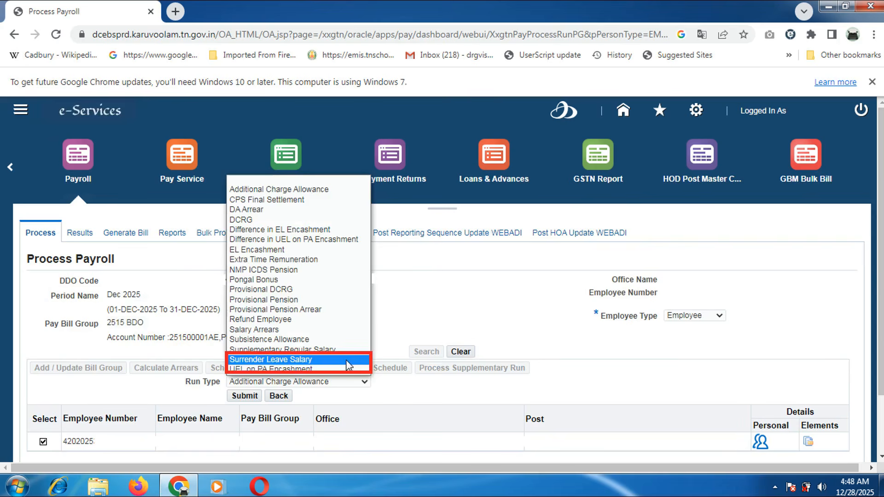
{"action": "left_click", "coordinate": [349, 360]}
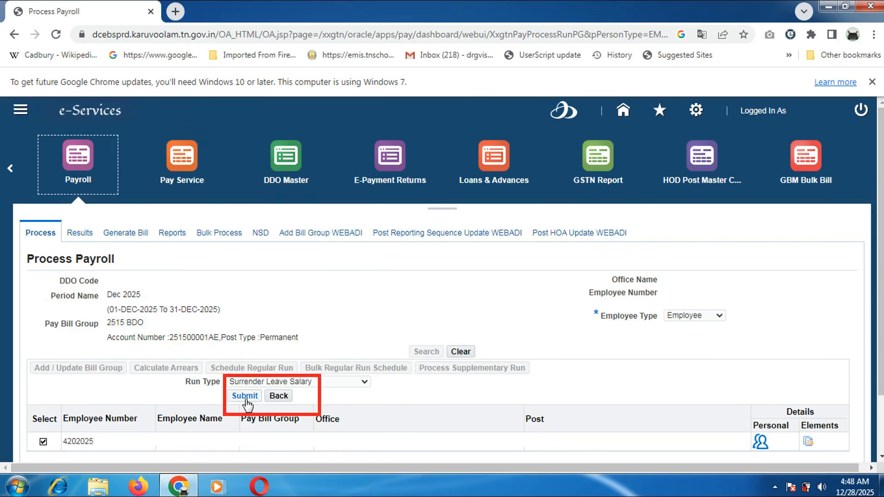
{"action": "left_click", "coordinate": [245, 398]}
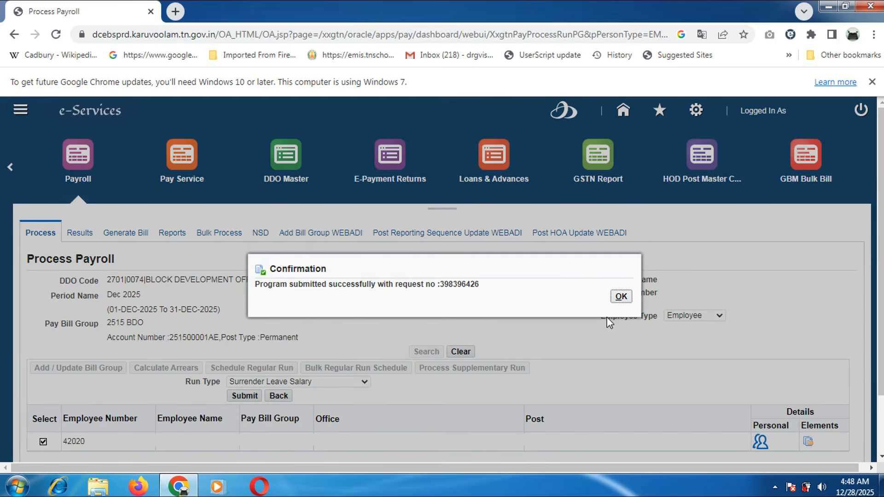
{"action": "left_click", "coordinate": [621, 296]}
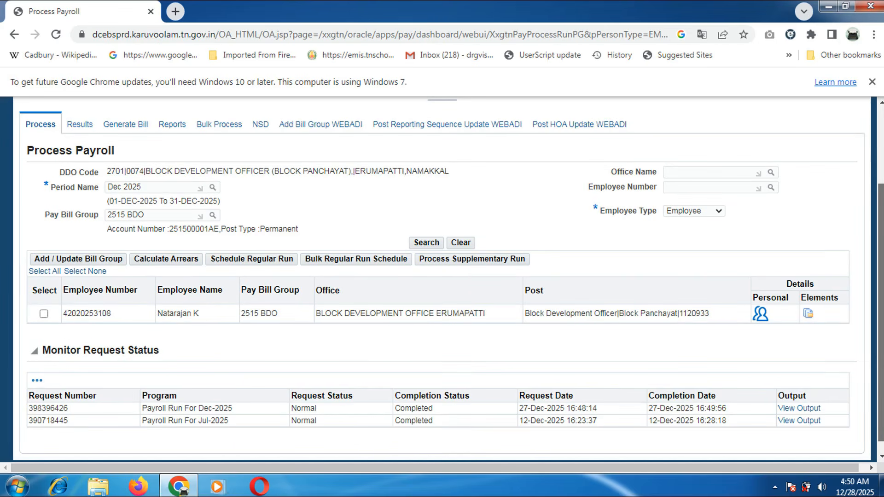
{"action": "scroll", "coordinate": [75, 230], "scroll_direction": "up", "scroll_amount": 2}
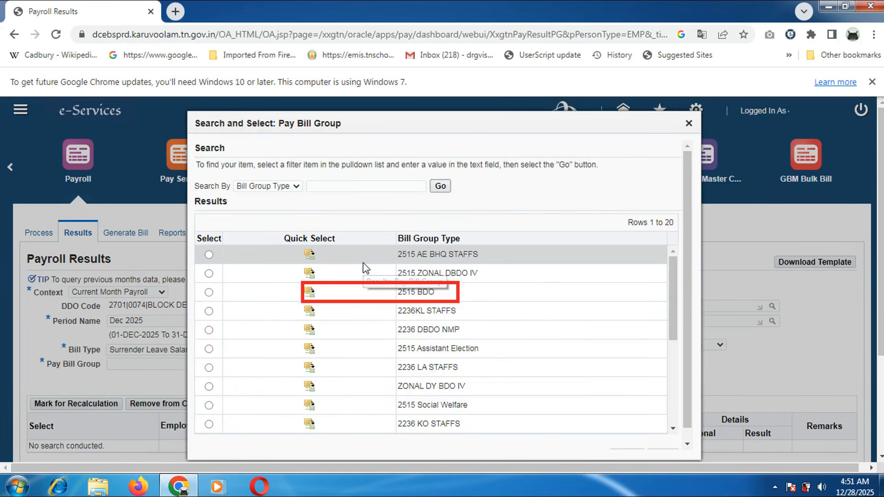
{"action": "left_click", "coordinate": [309, 292]}
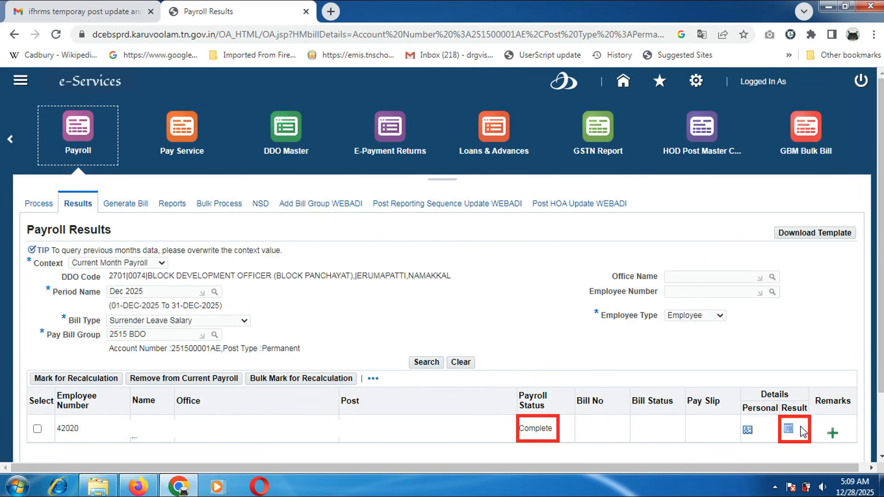
{"action": "left_click", "coordinate": [790, 430]}
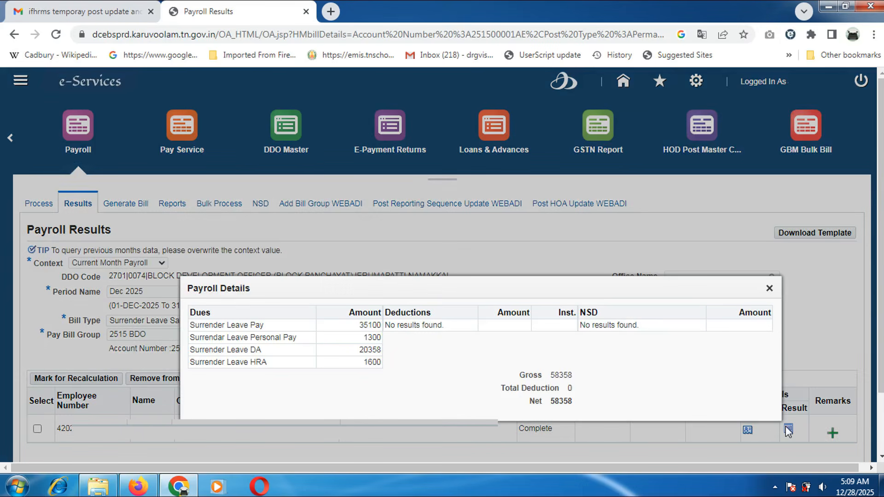
{"action": "left_click", "coordinate": [769, 293]}
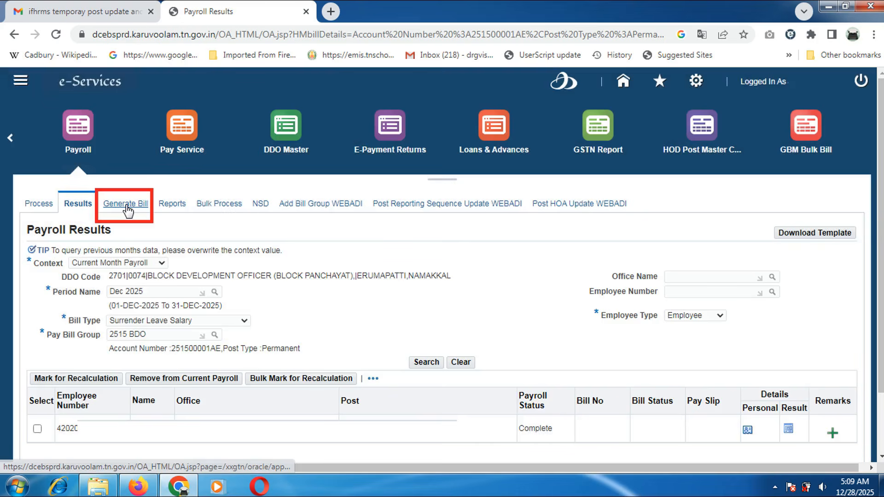
{"action": "left_click", "coordinate": [128, 208]}
{"action": "left_click", "coordinate": [392, 284]}
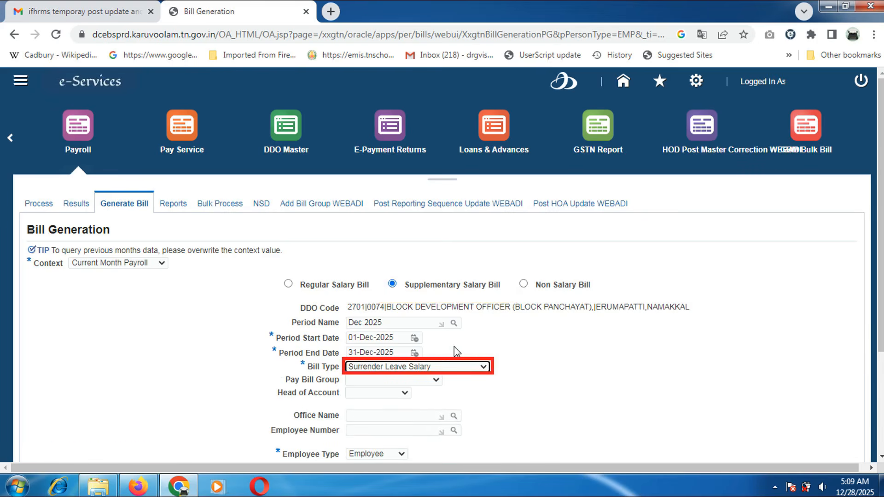
{"action": "scroll", "coordinate": [454, 346], "scroll_direction": "down", "scroll_amount": 2}
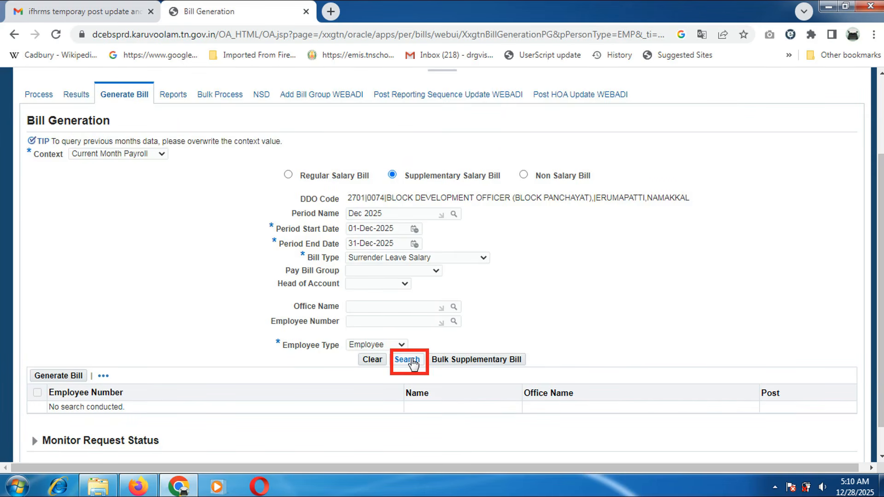
{"action": "left_click", "coordinate": [407, 360]}
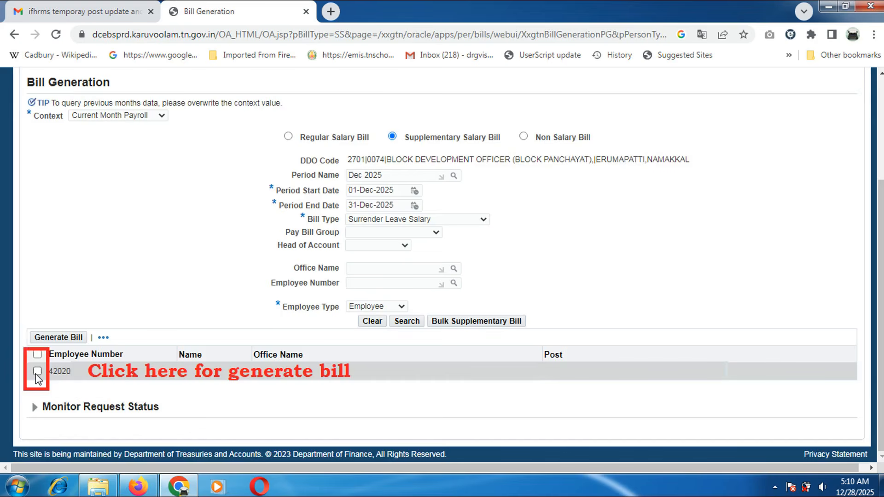
{"action": "left_click", "coordinate": [37, 371]}
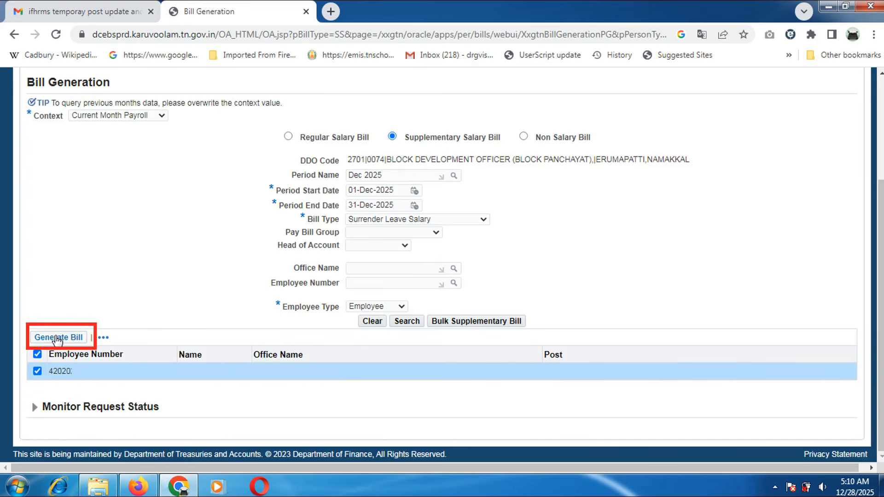
{"action": "left_click", "coordinate": [58, 338]}
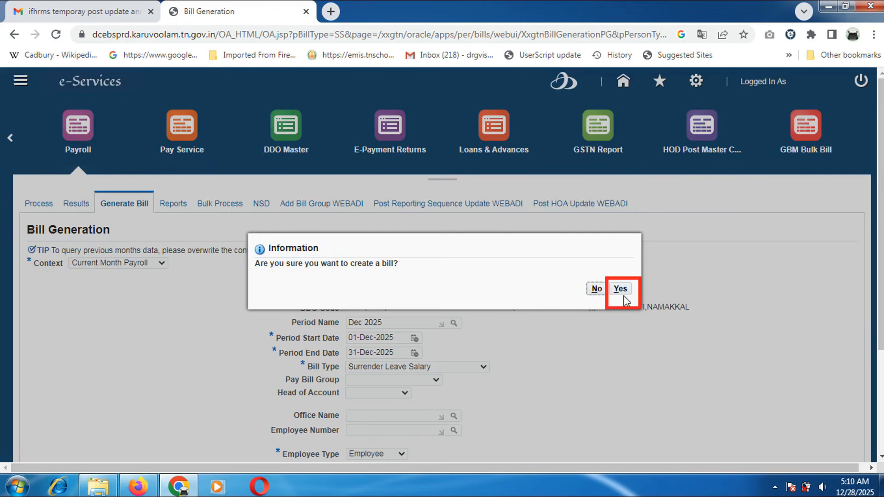
{"action": "left_click", "coordinate": [622, 291]}
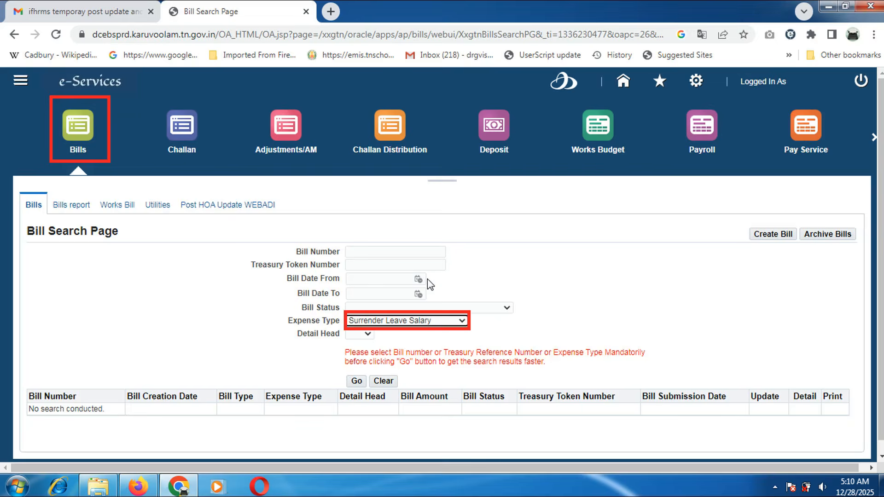
Step: Search the Bill Search Page with Expense Type Surrender Leave Salary
{"action": "left_click", "coordinate": [359, 381]}
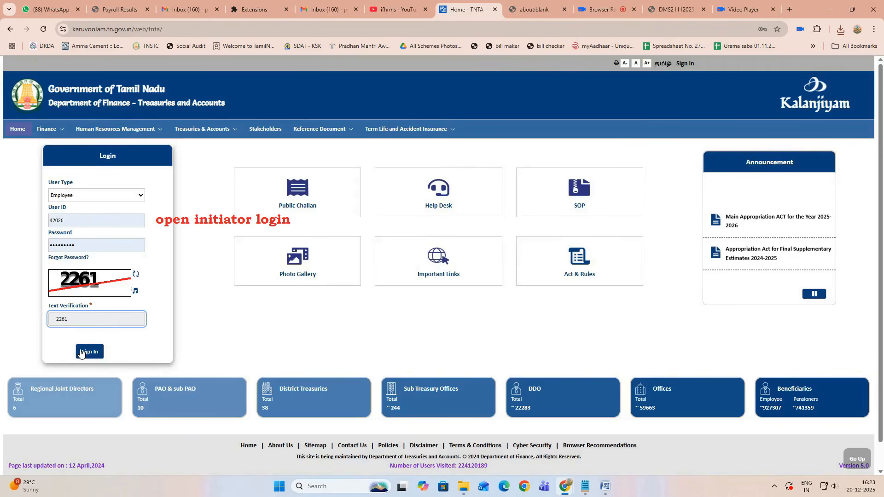
Step: Log in, filter the eSR list by the employee number, and open the BDO's record for editing
{"action": "left_click", "coordinate": [81, 353]}
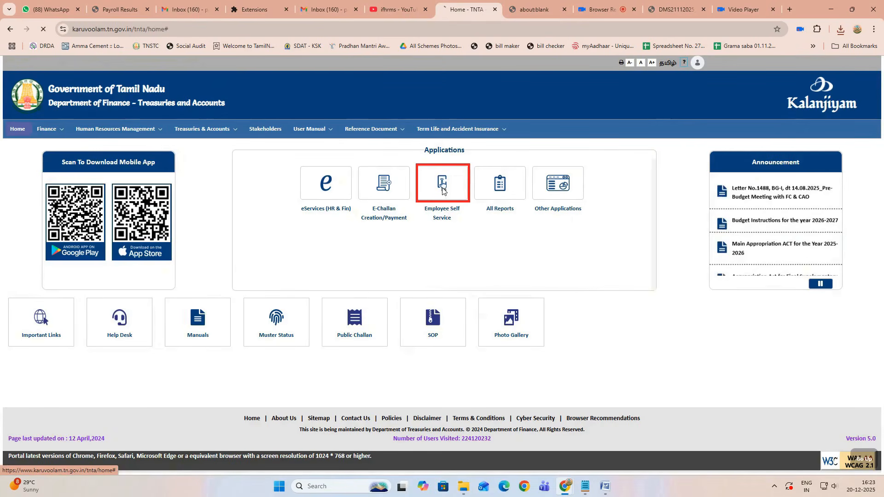
{"action": "left_click", "coordinate": [442, 190]}
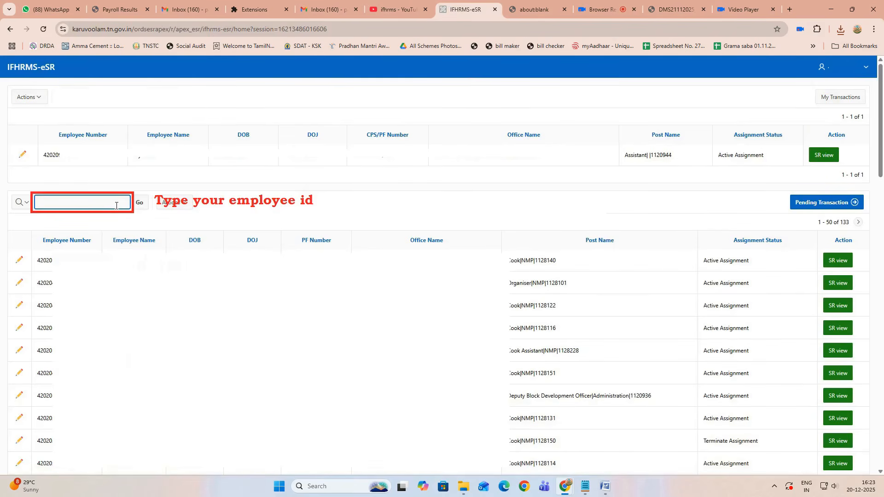
{"action": "type", "text": "108"}
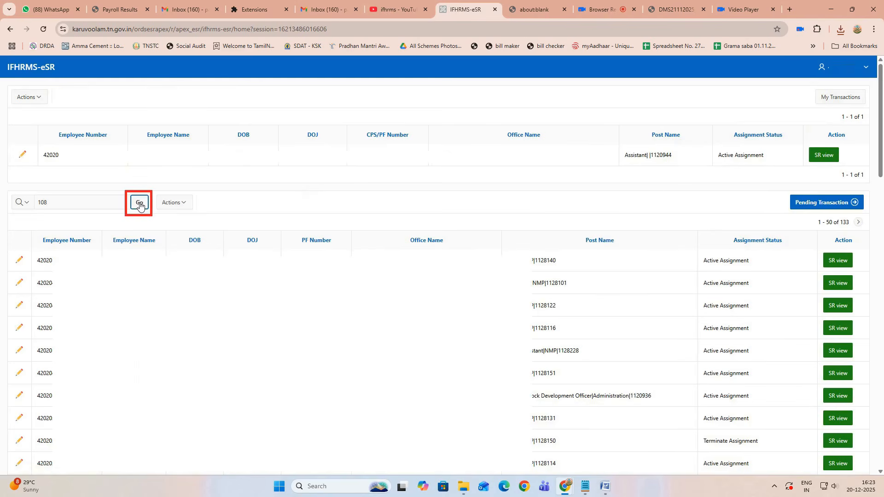
{"action": "left_click", "coordinate": [140, 203]}
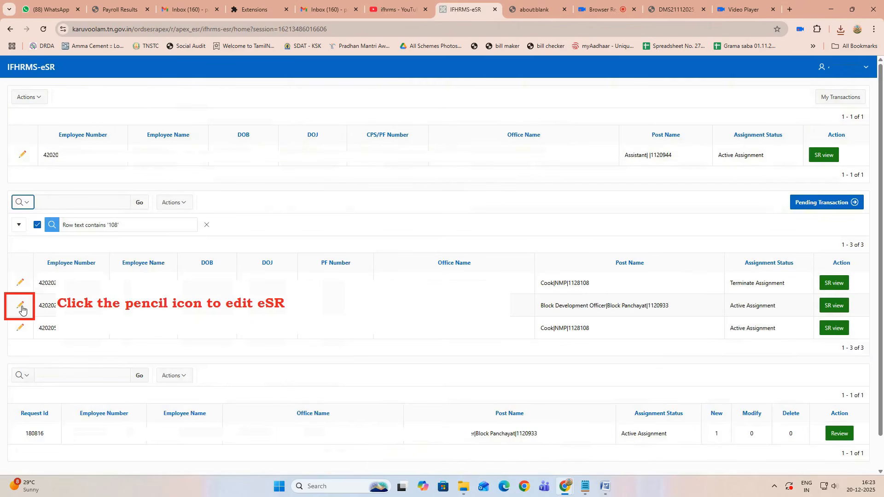
{"action": "left_click", "coordinate": [21, 307]}
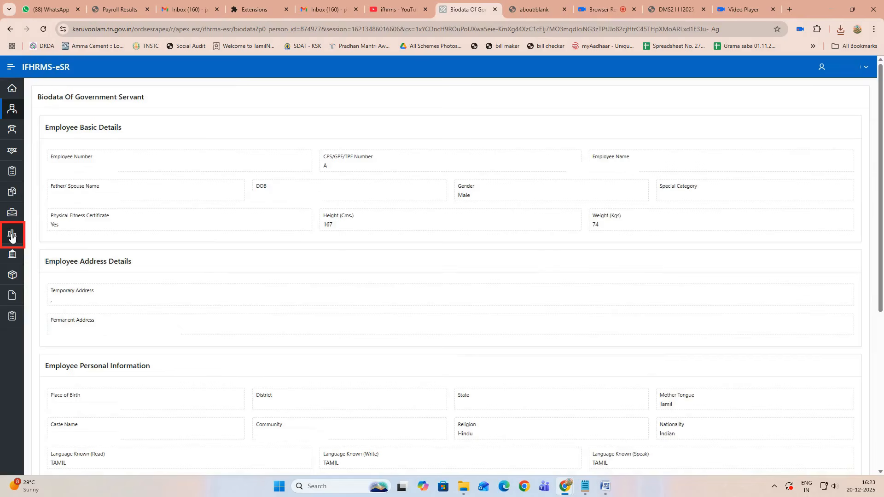
{"action": "left_click", "coordinate": [12, 235]}
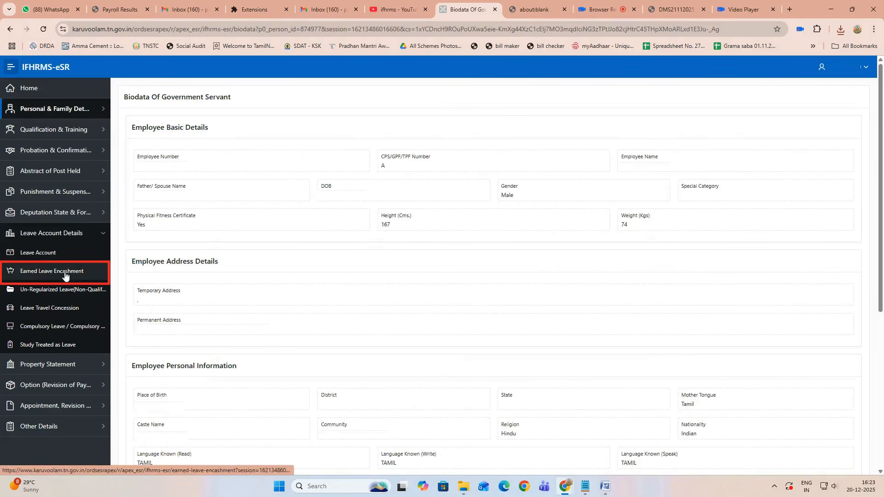
{"action": "left_click", "coordinate": [64, 275]}
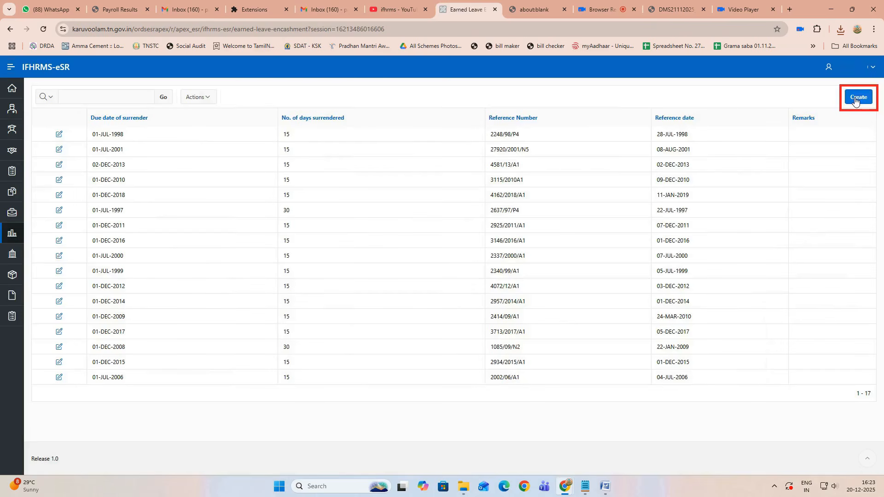
{"action": "left_click", "coordinate": [858, 97]}
{"action": "left_click", "coordinate": [97, 136]}
{"action": "type", "text": "01-dec-2019"}
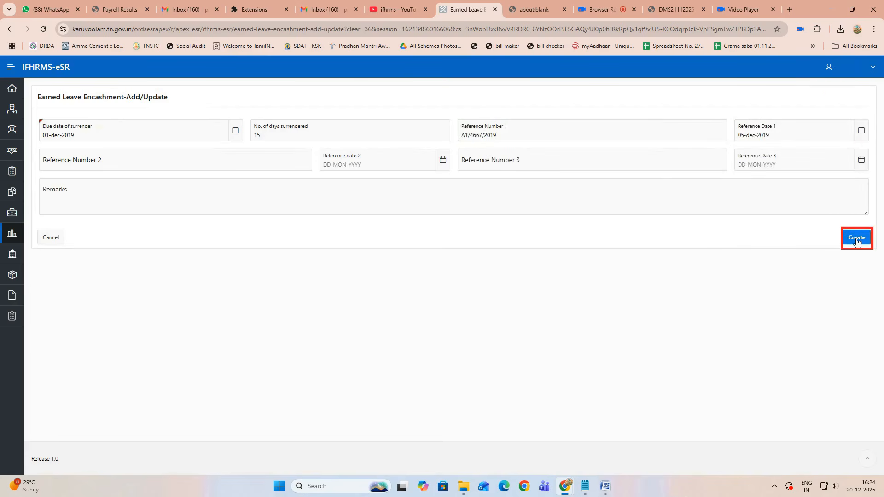
{"action": "left_click", "coordinate": [856, 239]}
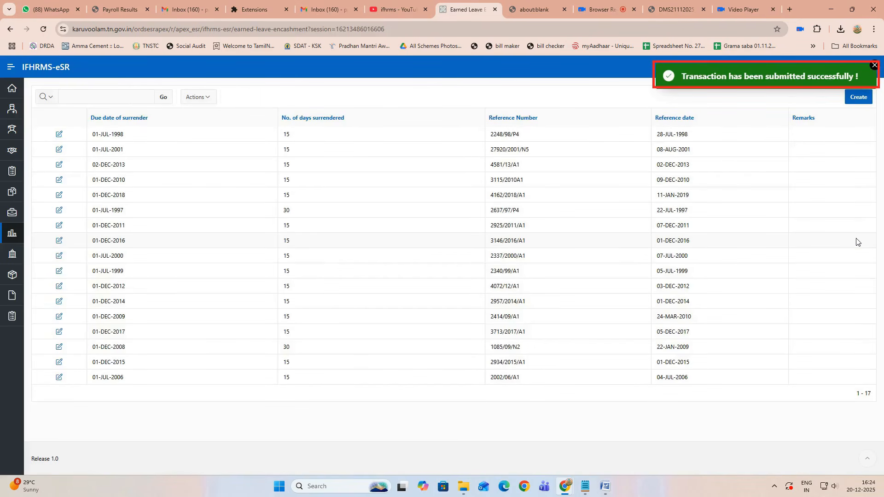
Step: Return to the portal home and open eSR Part-I pending transactions
{"action": "left_click", "coordinate": [852, 67]}
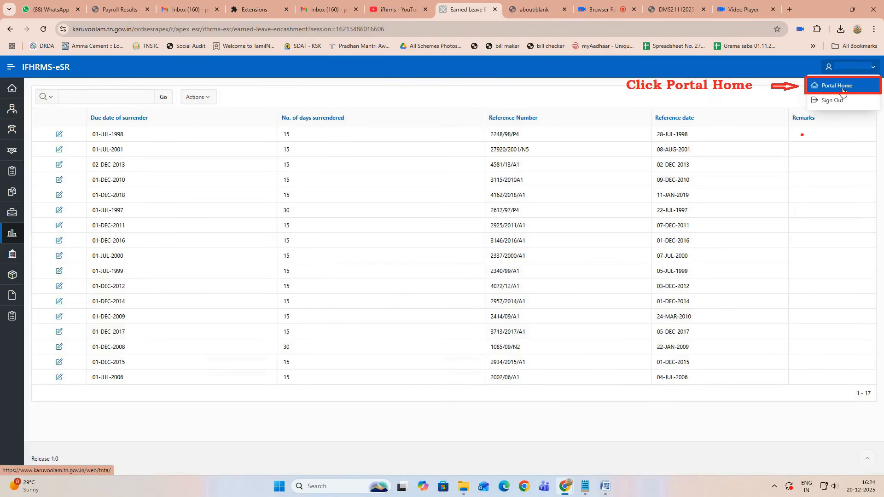
{"action": "left_click", "coordinate": [843, 89]}
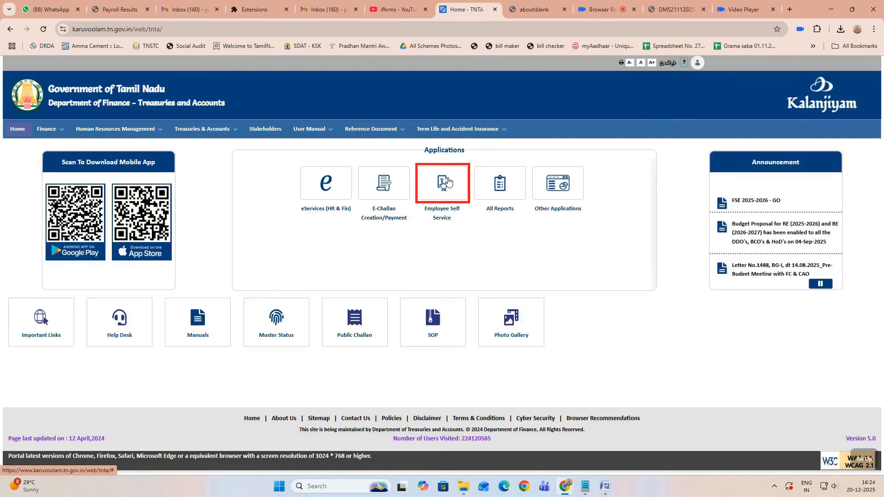
{"action": "left_click", "coordinate": [444, 183]}
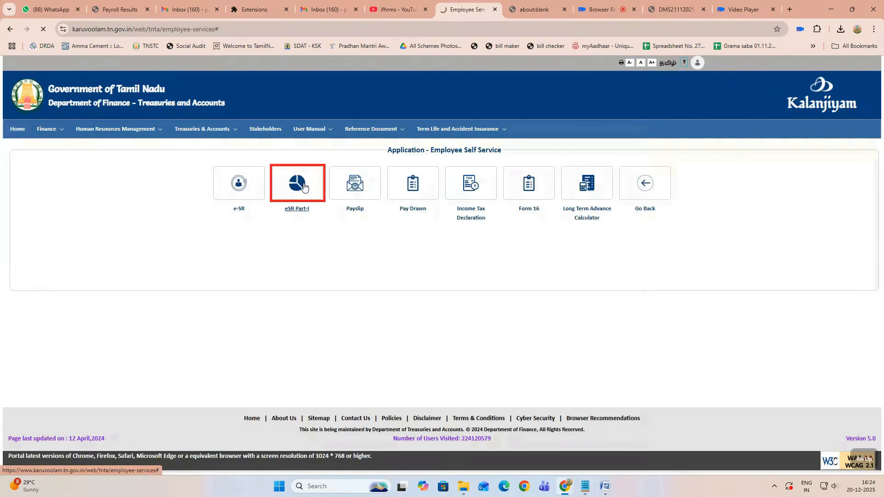
{"action": "left_click", "coordinate": [304, 186]}
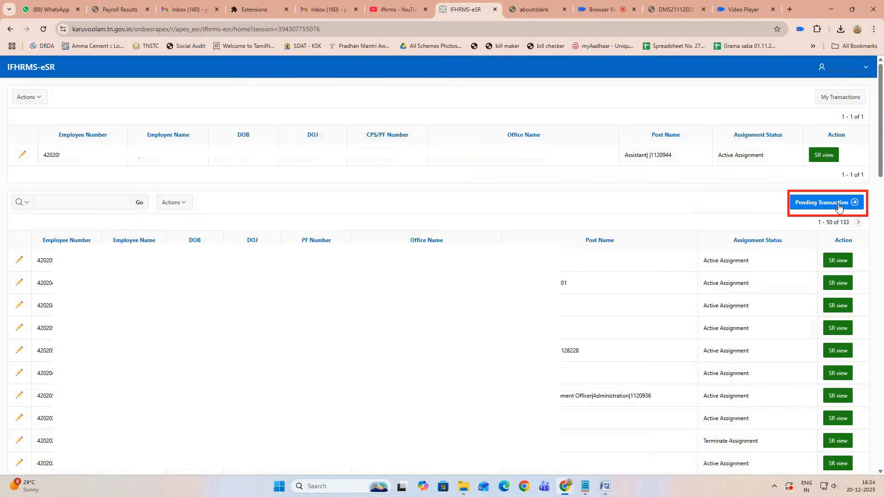
{"action": "left_click", "coordinate": [838, 206]}
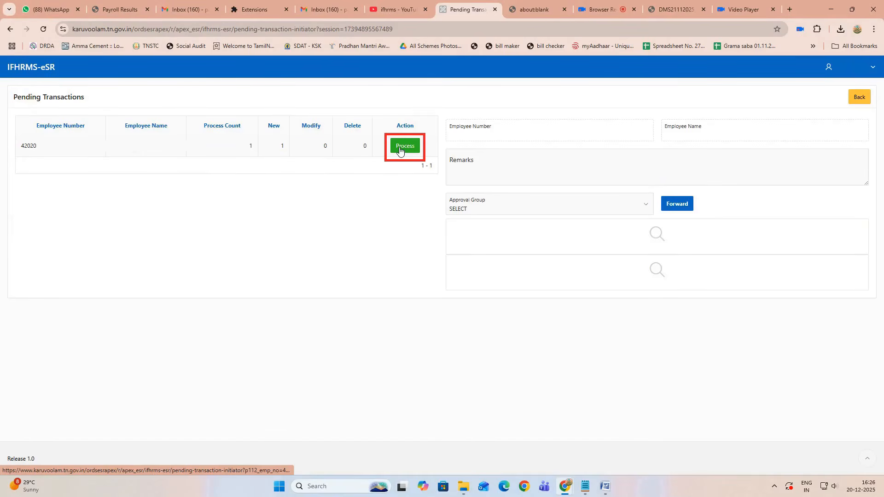
Step: Forward the pending encashment transaction to Common Approval Group - SR - 16876
{"action": "left_click", "coordinate": [399, 151]}
{"action": "left_click", "coordinate": [530, 211]}
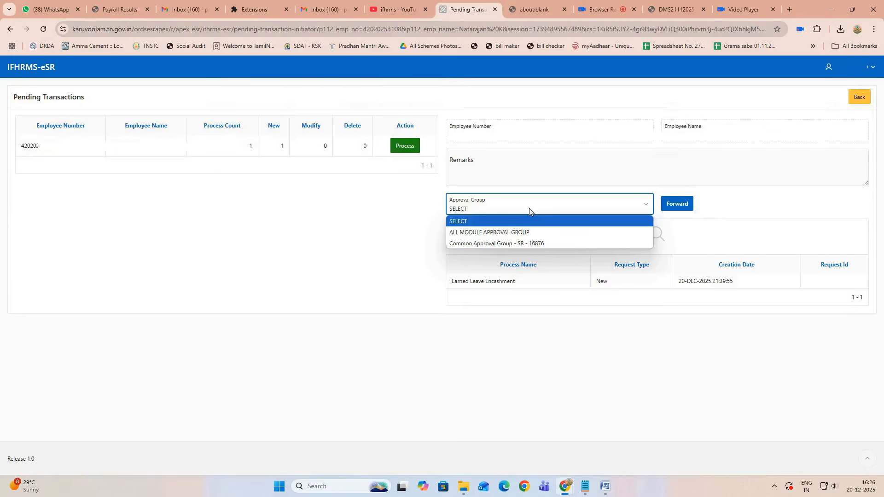
{"action": "left_click", "coordinate": [531, 244]}
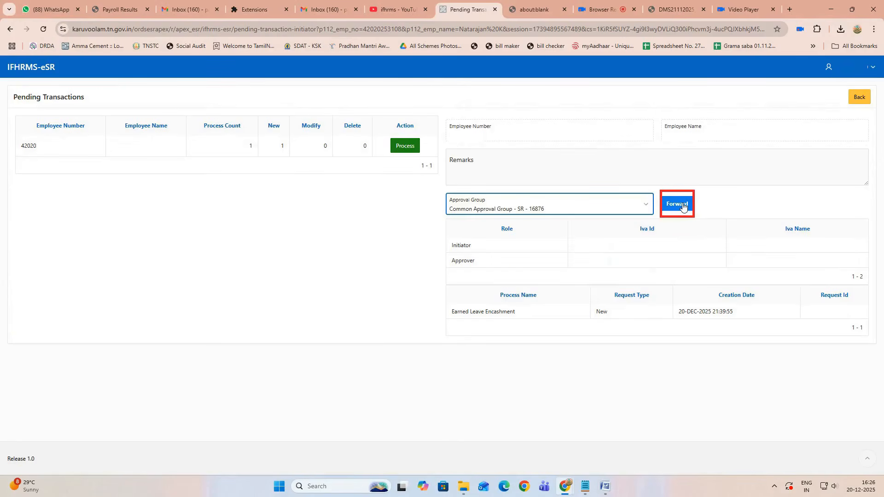
{"action": "left_click", "coordinate": [677, 204]}
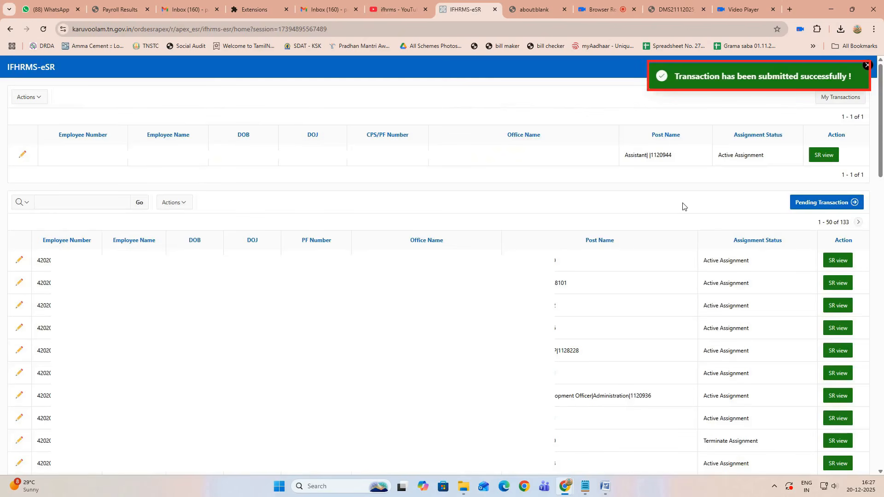
Step: Sign out of the initiator session and log in as the approver to Employee Self Service
{"action": "left_click", "coordinate": [827, 203]}
{"action": "left_click", "coordinate": [852, 67]}
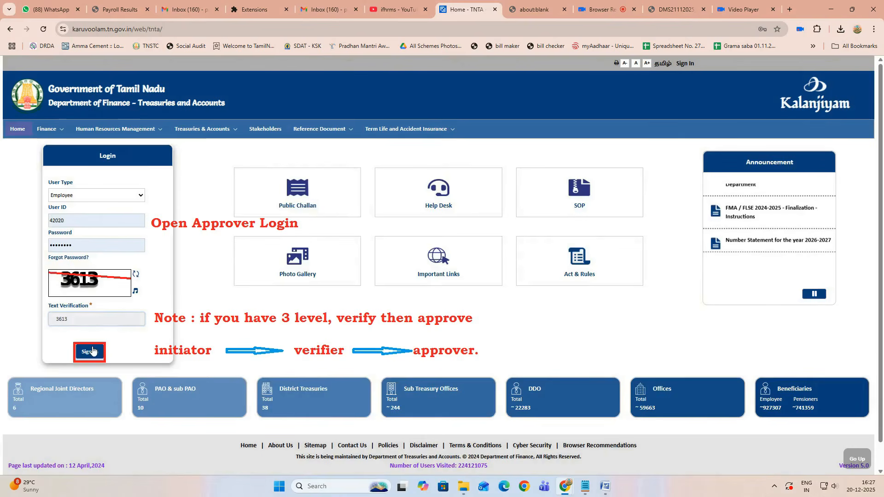
{"action": "left_click", "coordinate": [90, 352]}
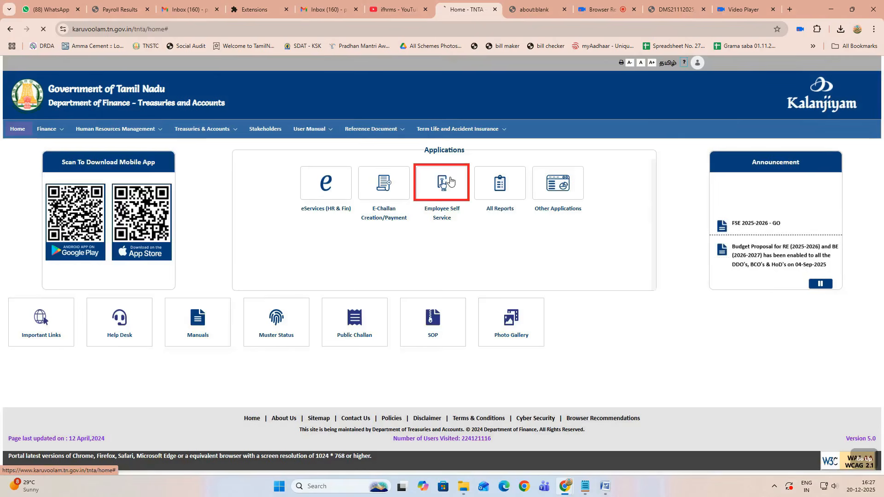
{"action": "left_click", "coordinate": [450, 182]}
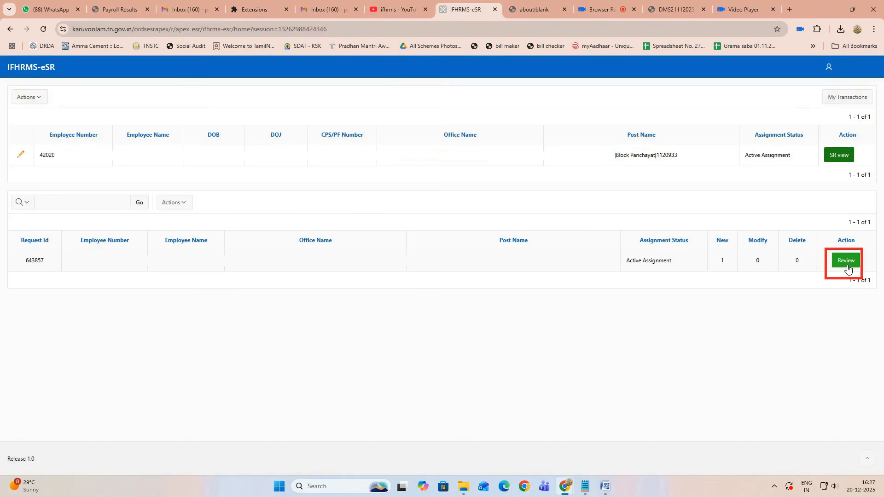
{"action": "left_click", "coordinate": [848, 267]}
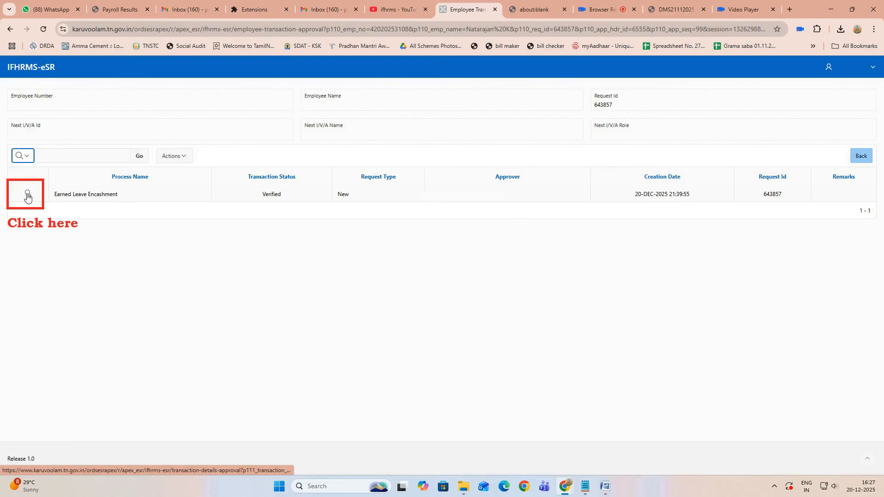
{"action": "left_click", "coordinate": [28, 197]}
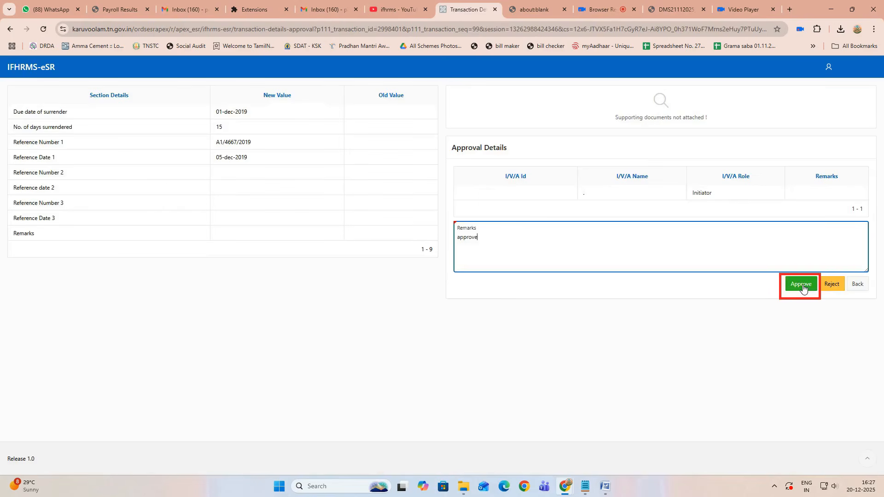
{"action": "left_click", "coordinate": [802, 284]}
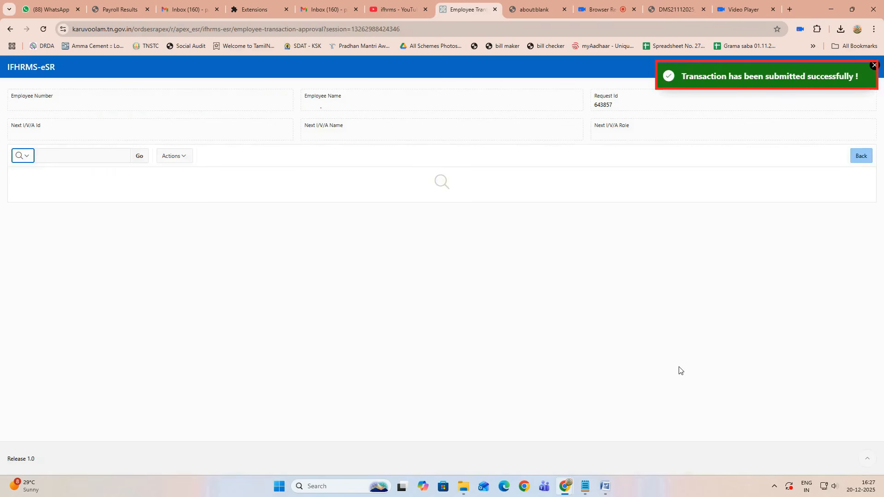
{"action": "left_click", "coordinate": [851, 67]}
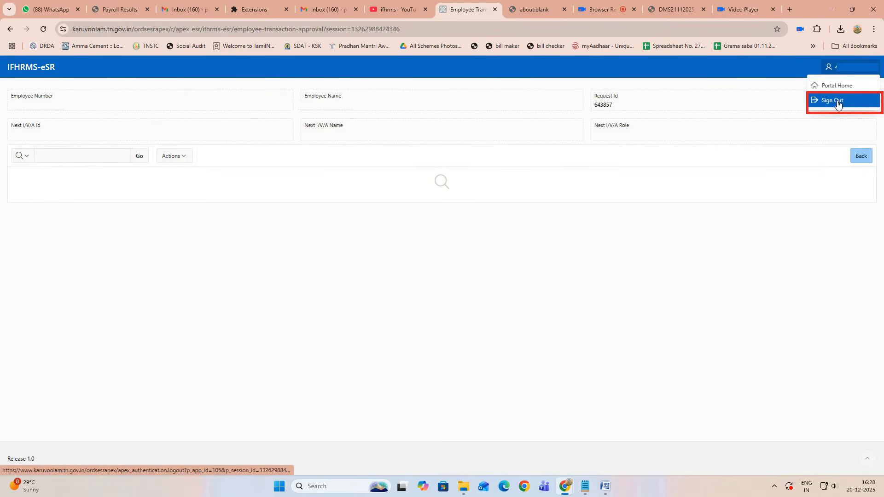
{"action": "left_click", "coordinate": [838, 105]}
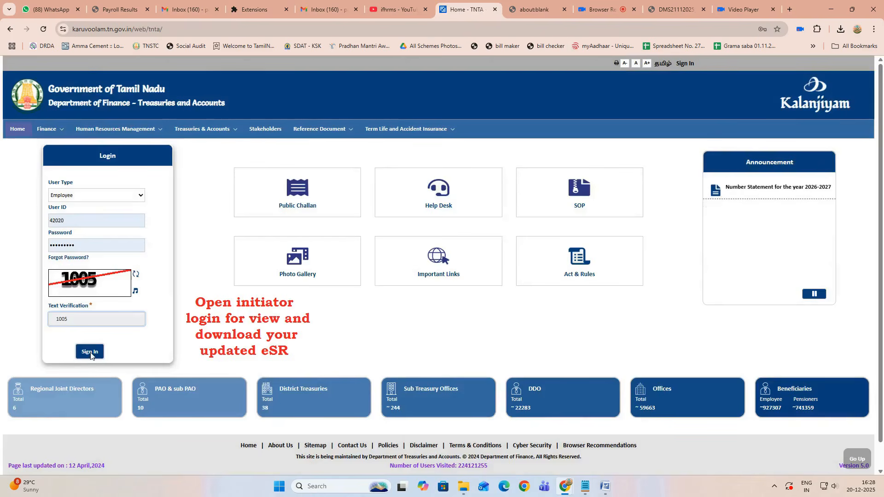
Step: Log back in as the initiator and open the eSR Part-I application
{"action": "left_click", "coordinate": [90, 352]}
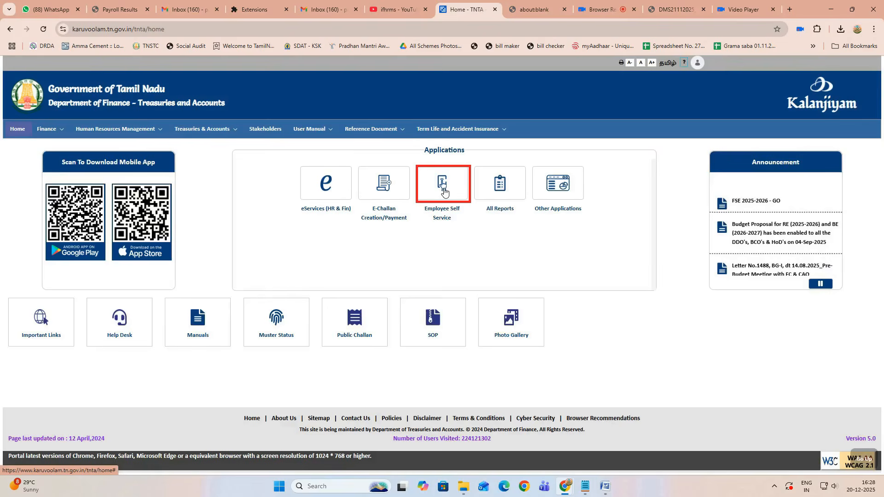
{"action": "left_click", "coordinate": [443, 190]}
{"action": "left_click", "coordinate": [300, 185]}
Step: Filter the employee list by id 108 and open that employee's e-Service Register
{"action": "type", "text": "108"}
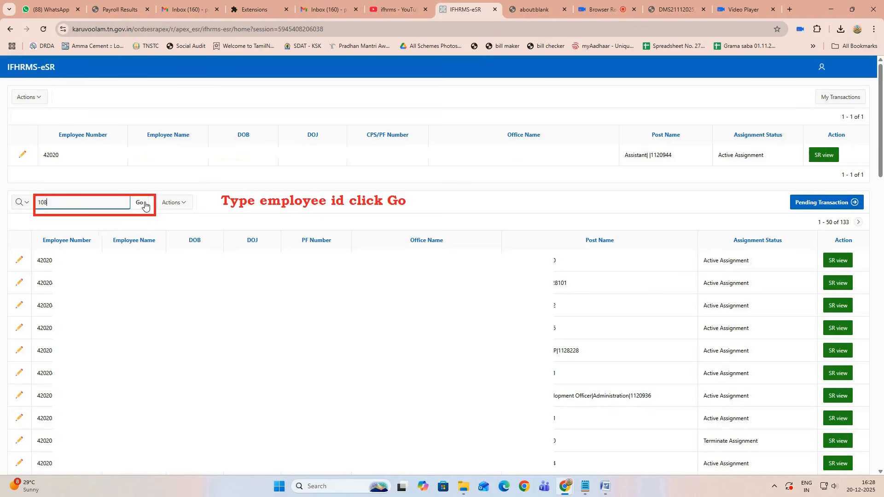
{"action": "left_click", "coordinate": [140, 203]}
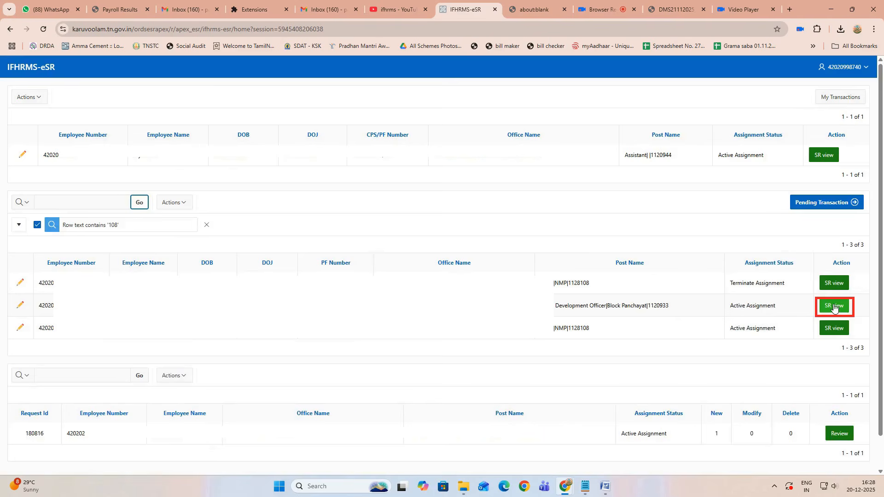
{"action": "left_click", "coordinate": [834, 307]}
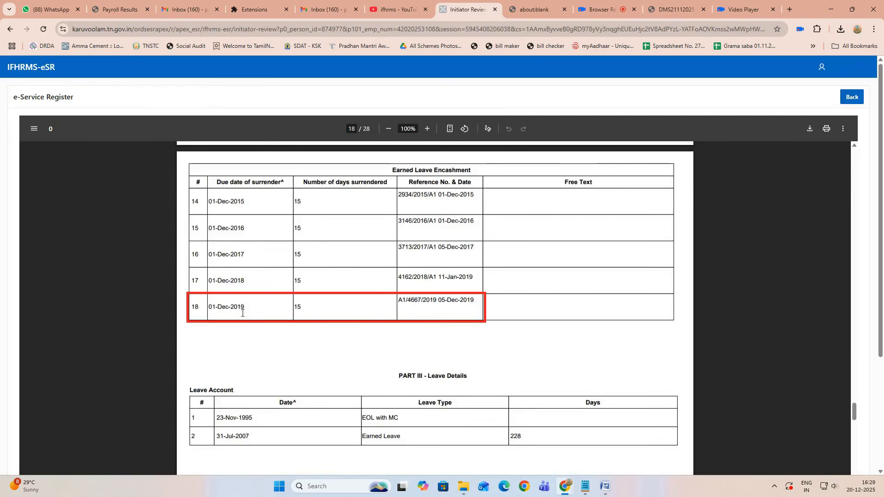